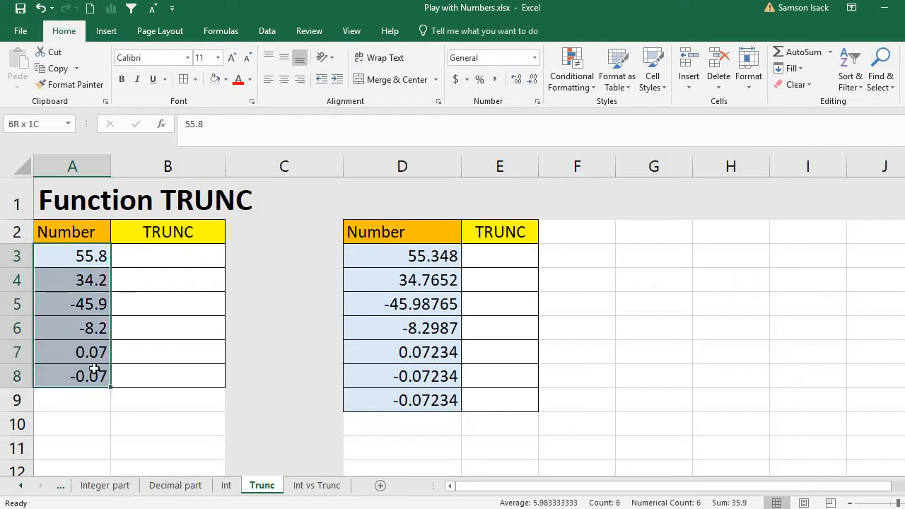
Enter the formula =TRUNC(A3) in cell B3 to truncate the first number to its integer part
drag(411, 255, 407, 401)
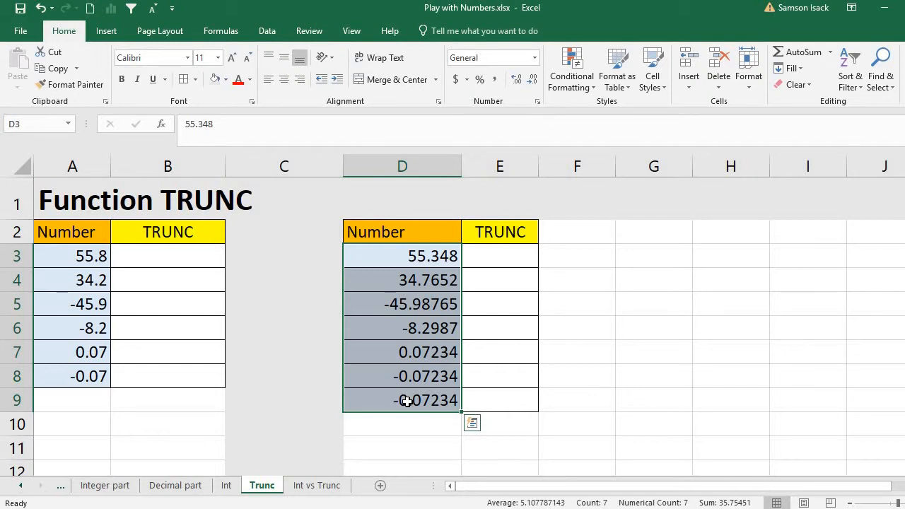
click(174, 253)
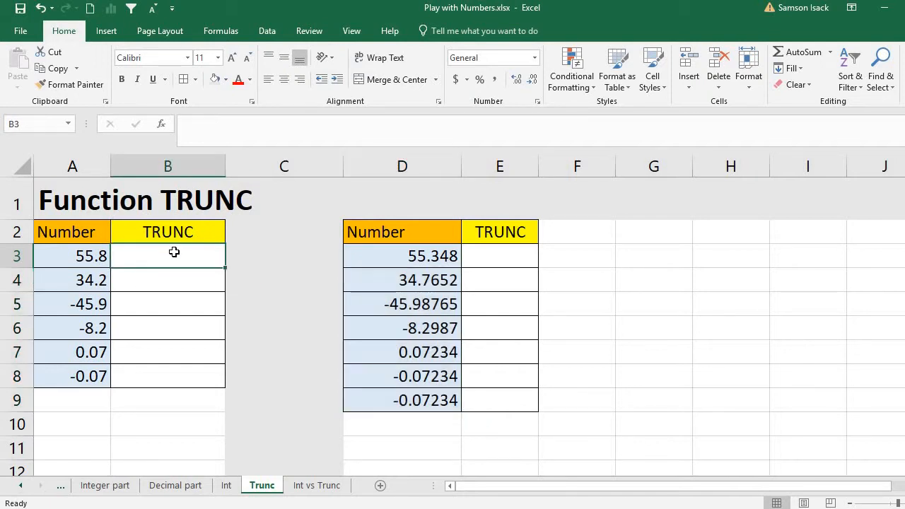
text(=TRU)
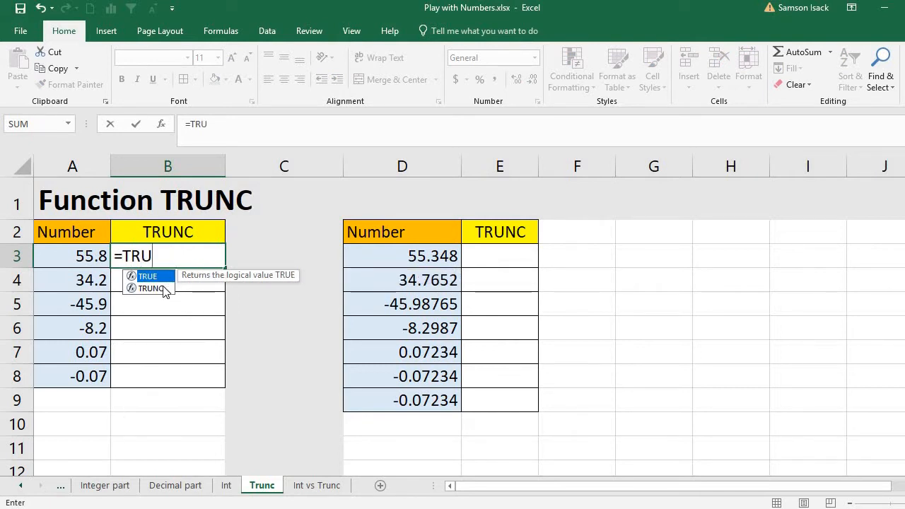
double_click(169, 288)
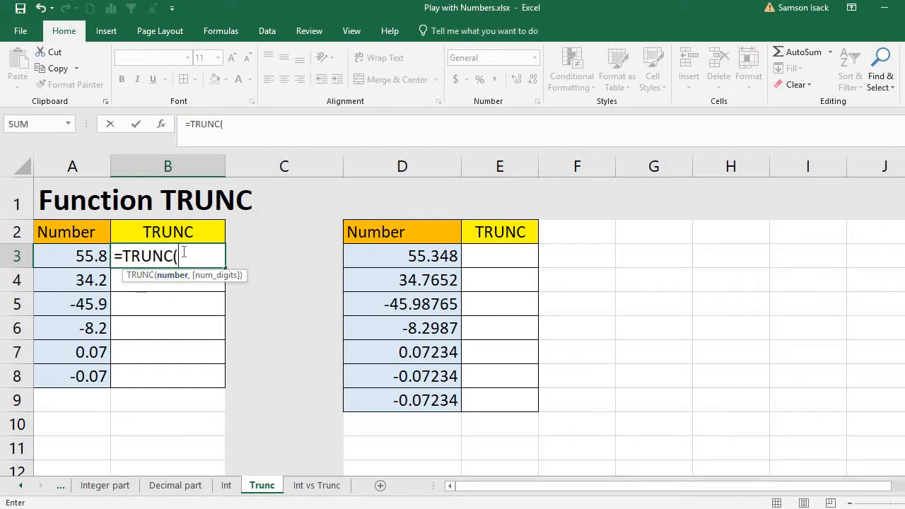
key(BackSpace)
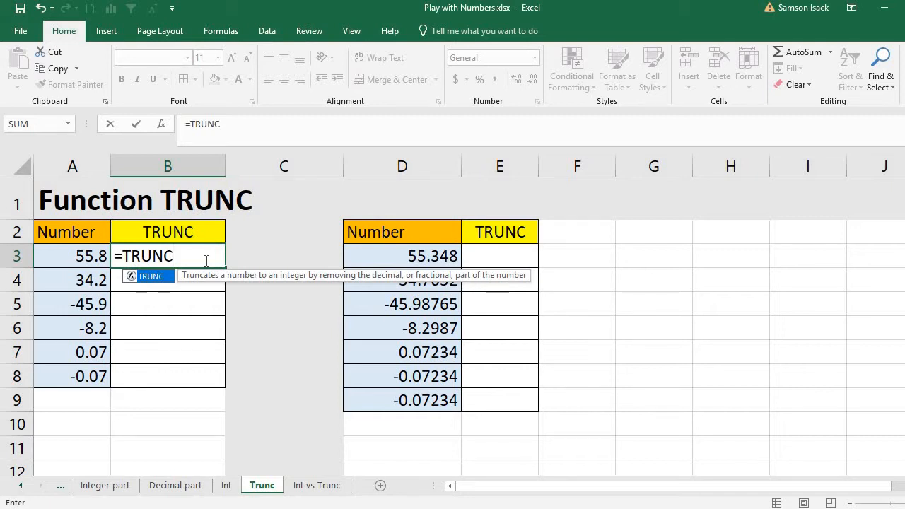
text(()
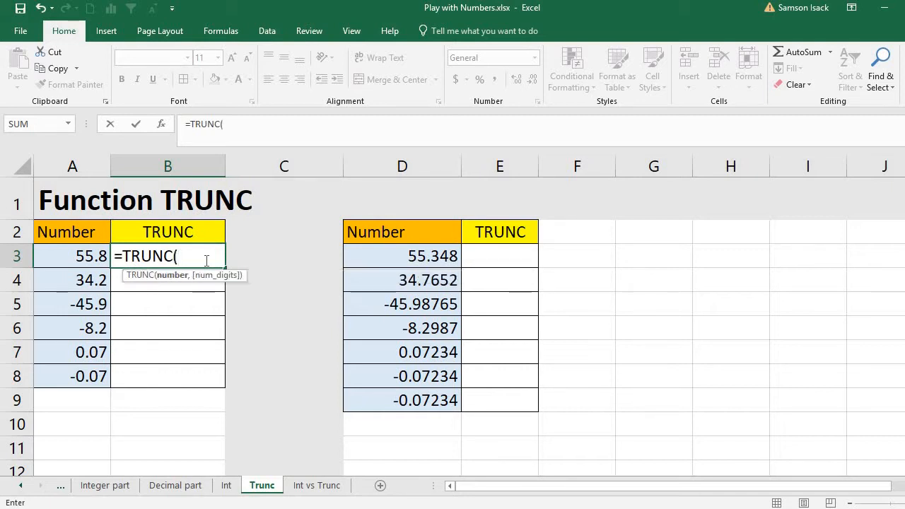
click(71, 256)
text())
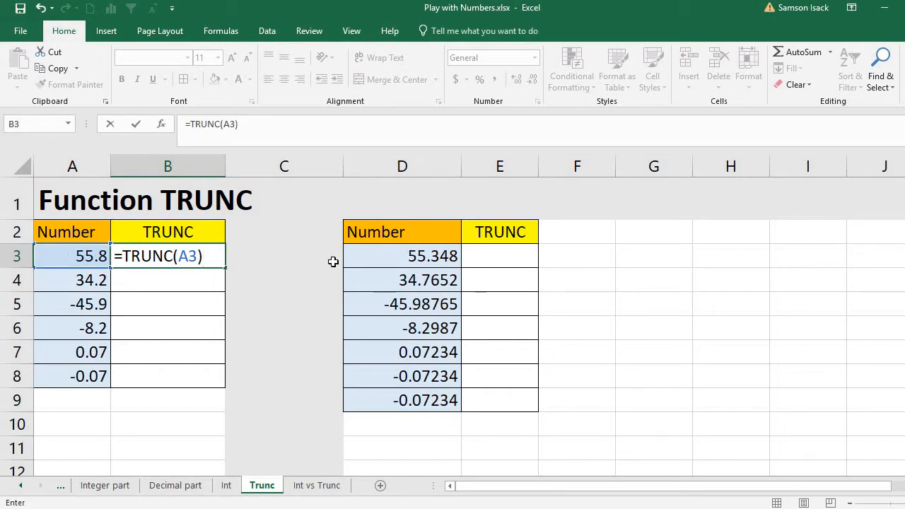
click(201, 257)
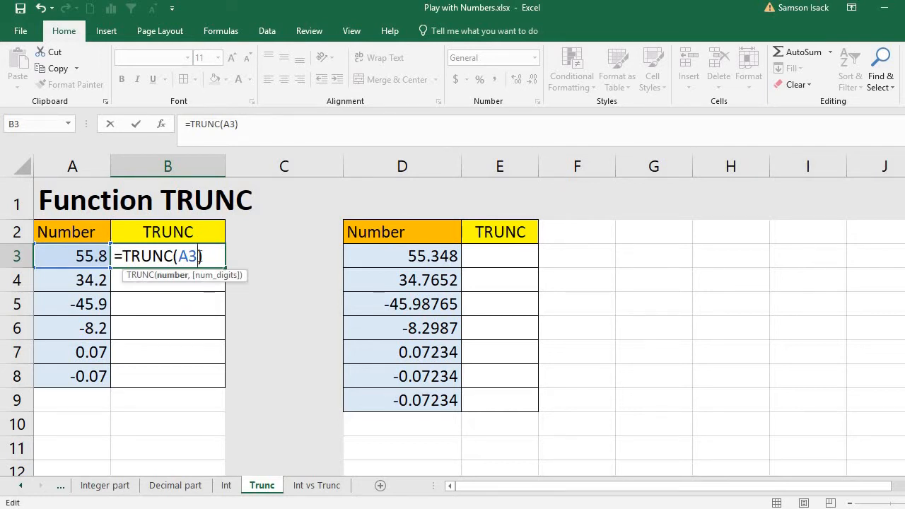
key(Return)
click(192, 257)
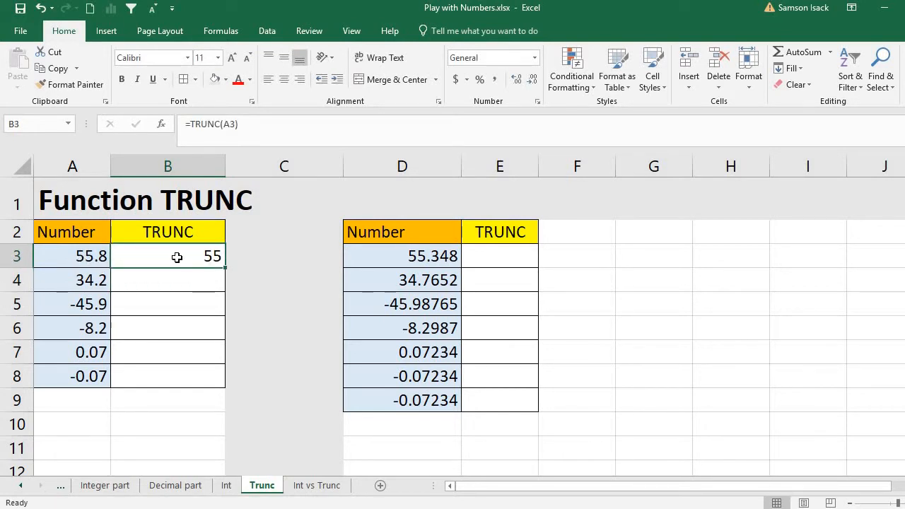
Enter the formula =TRUNC(A4) in cell B4 to truncate the second number
click(179, 286)
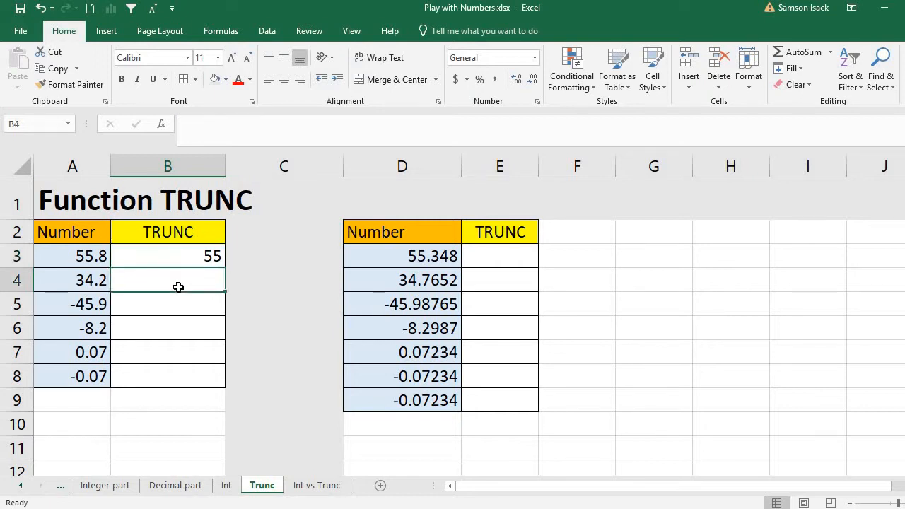
text(=T)
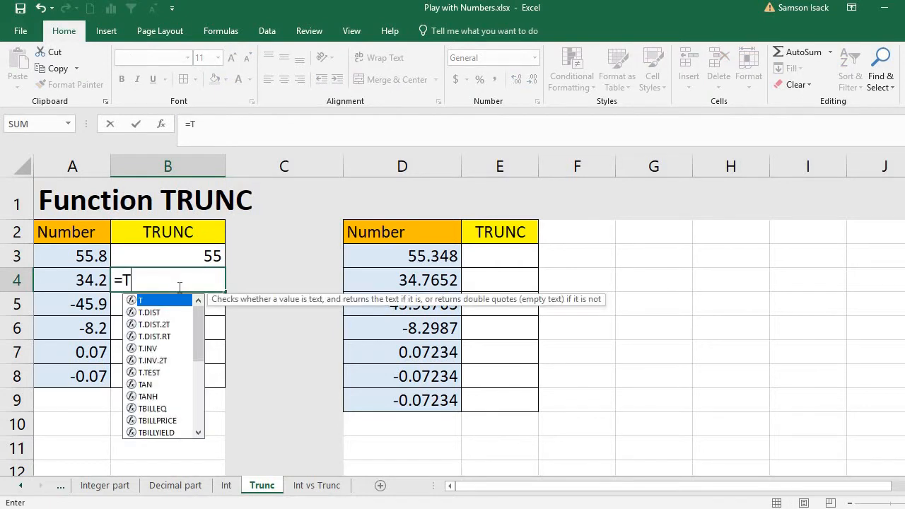
text(RUNC()
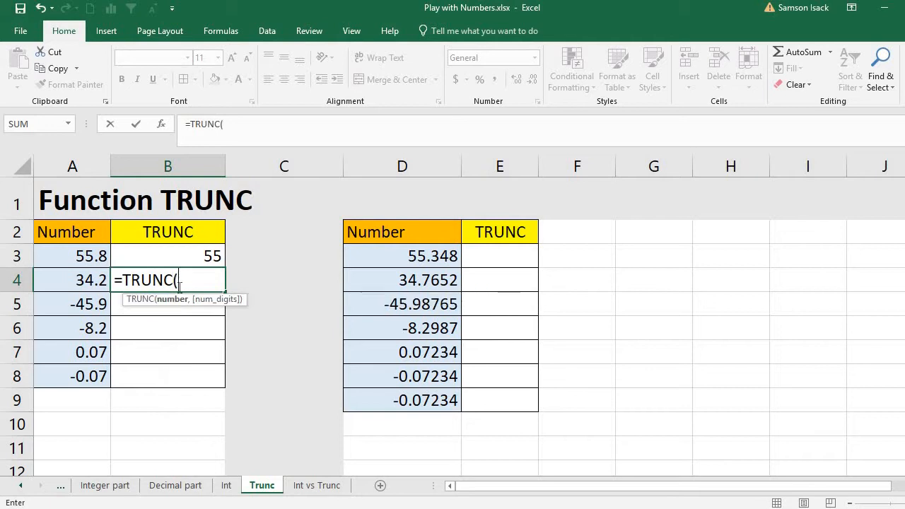
click(85, 279)
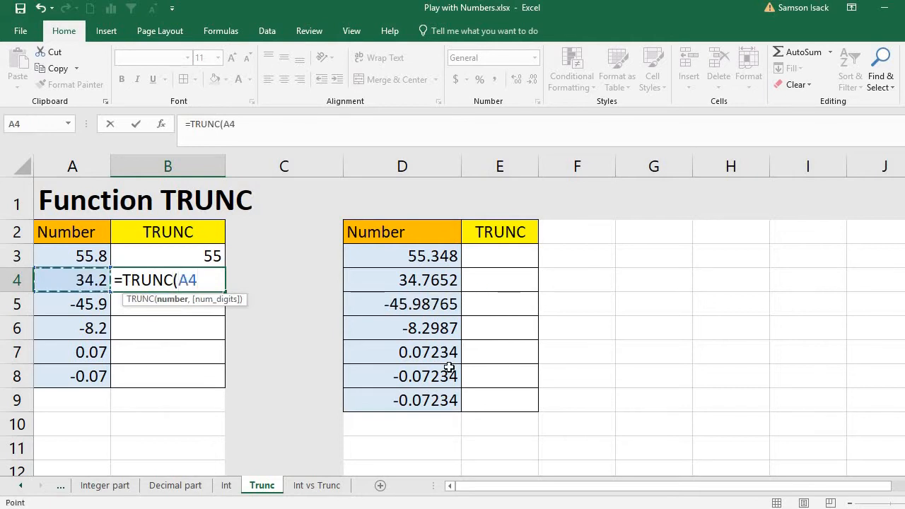
text())
key(Return)
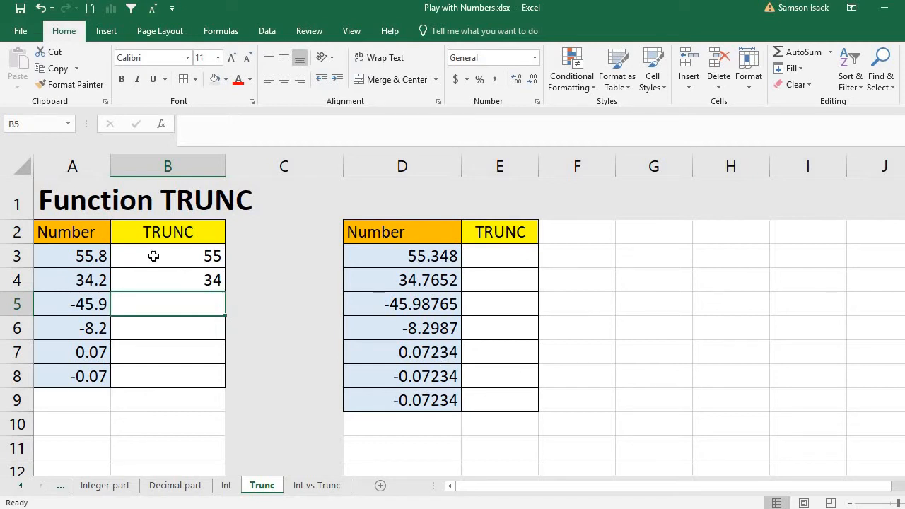
Copy the TRUNC formula from B4 down through cell B6, one row at a time, to truncate both negative numbers
click(192, 276)
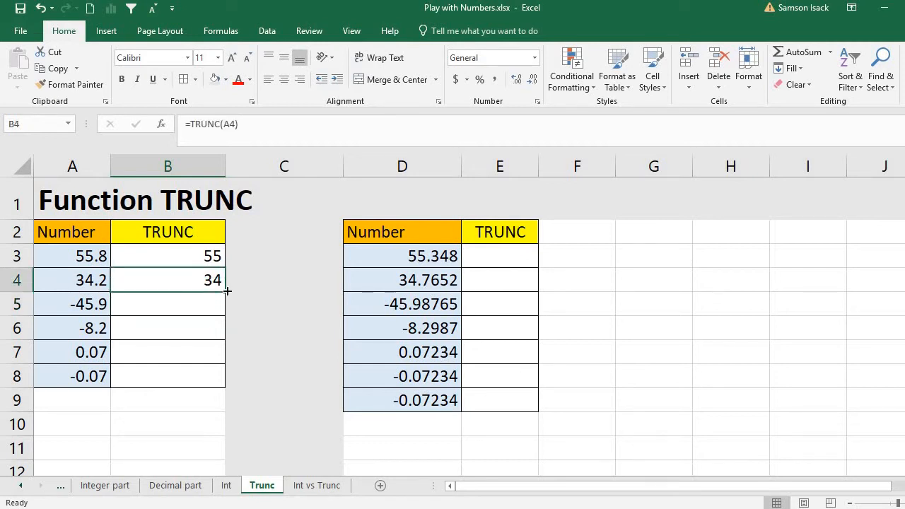
drag(225, 294, 216, 313)
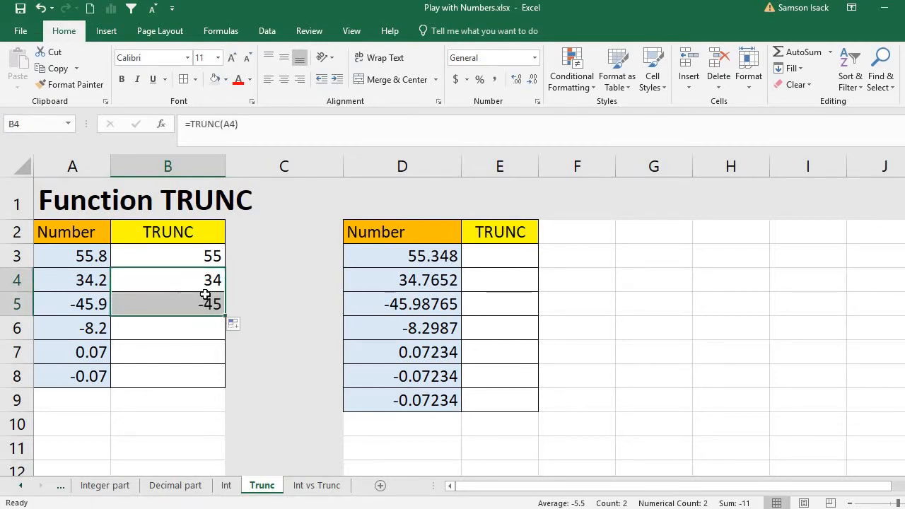
click(207, 301)
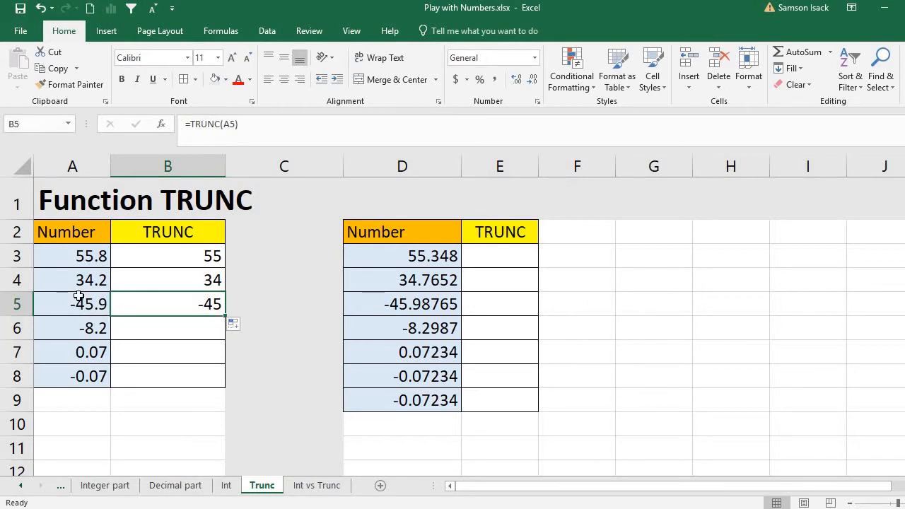
drag(225, 317, 205, 336)
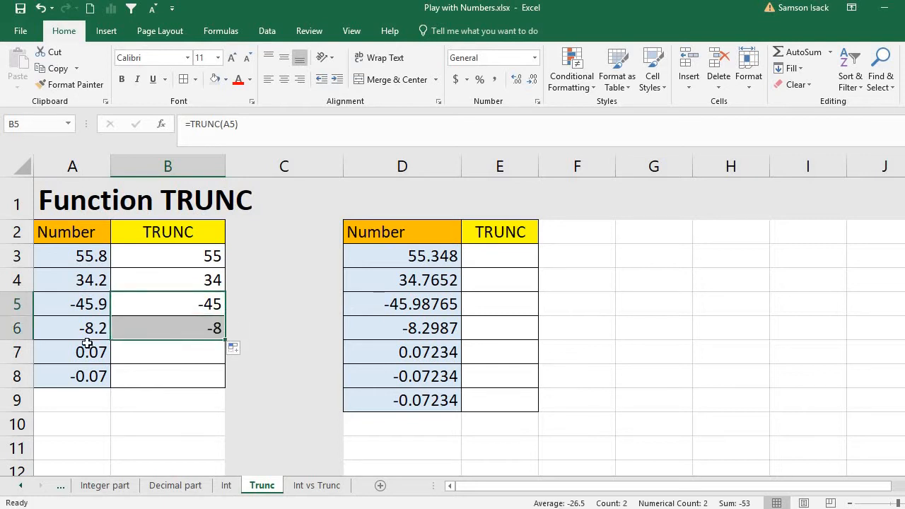
click(199, 335)
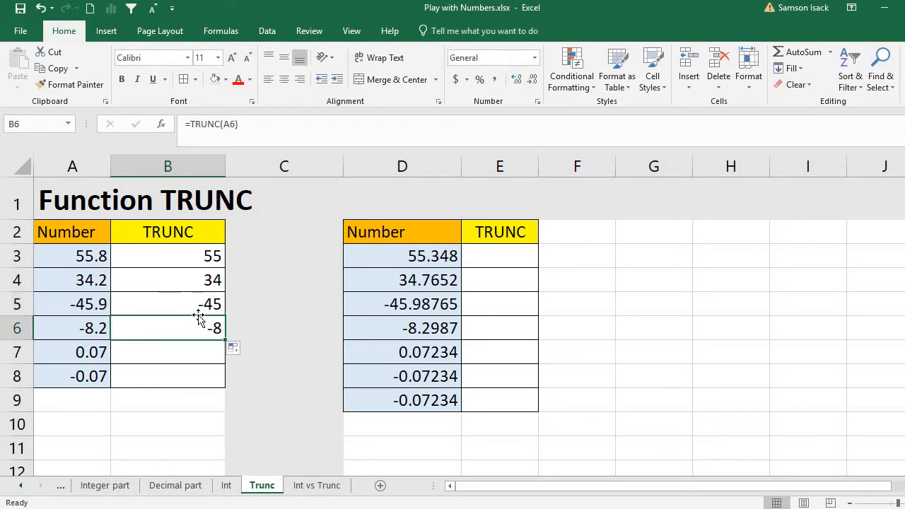
click(94, 260)
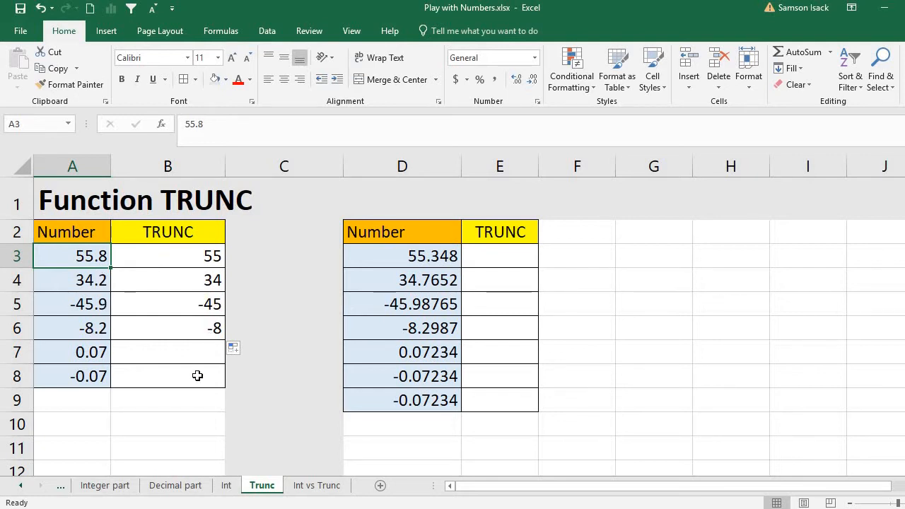
Enter the formula =TRUNC(A7) in cell B7, with the function name in capitals
click(204, 350)
text(=)
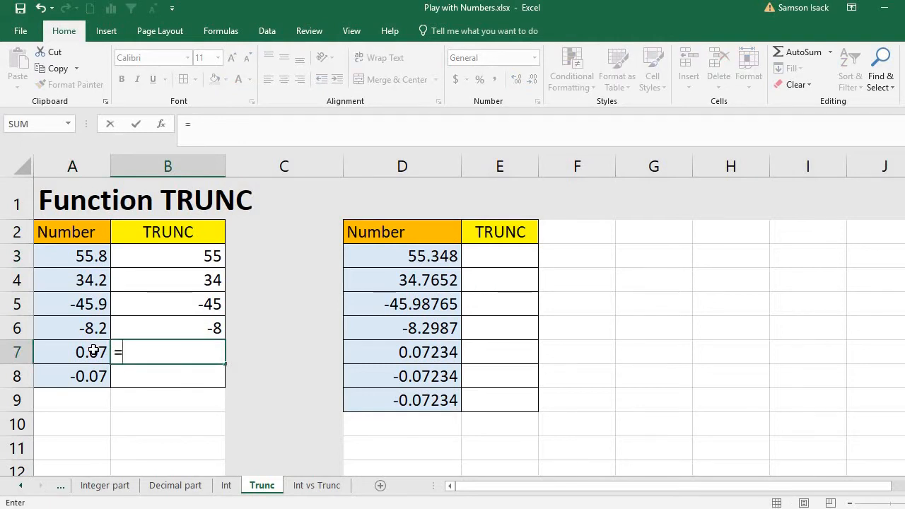
text(tRUN)
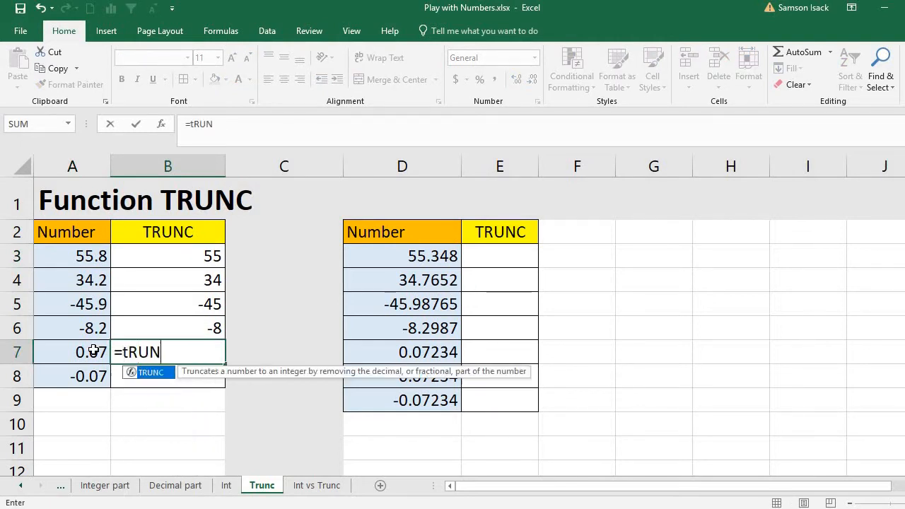
text(C()
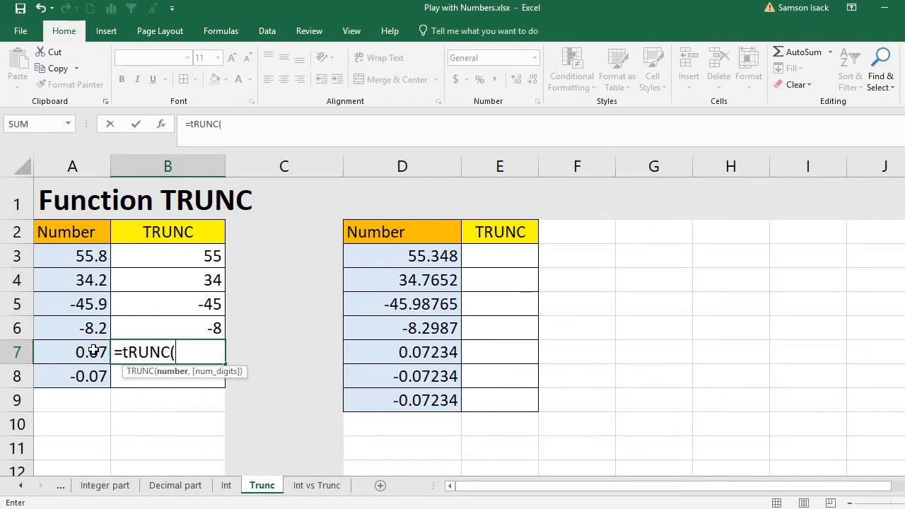
click(93, 352)
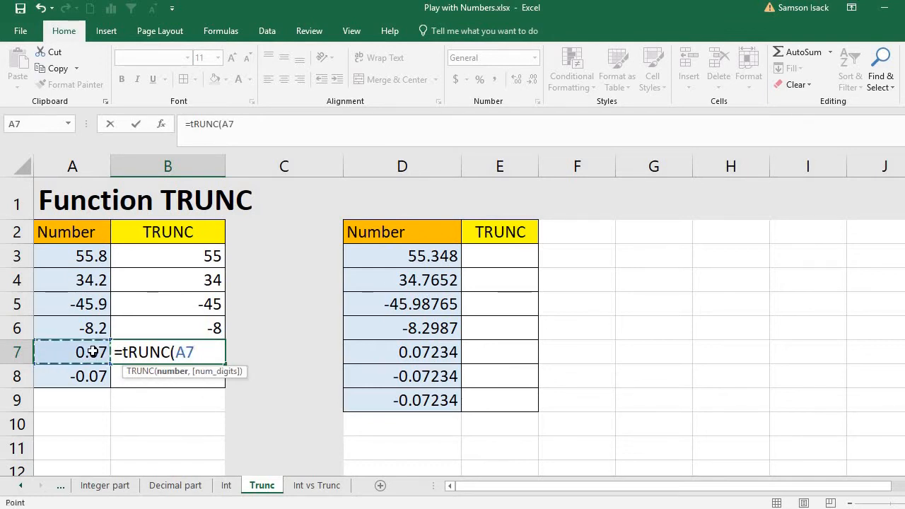
text())
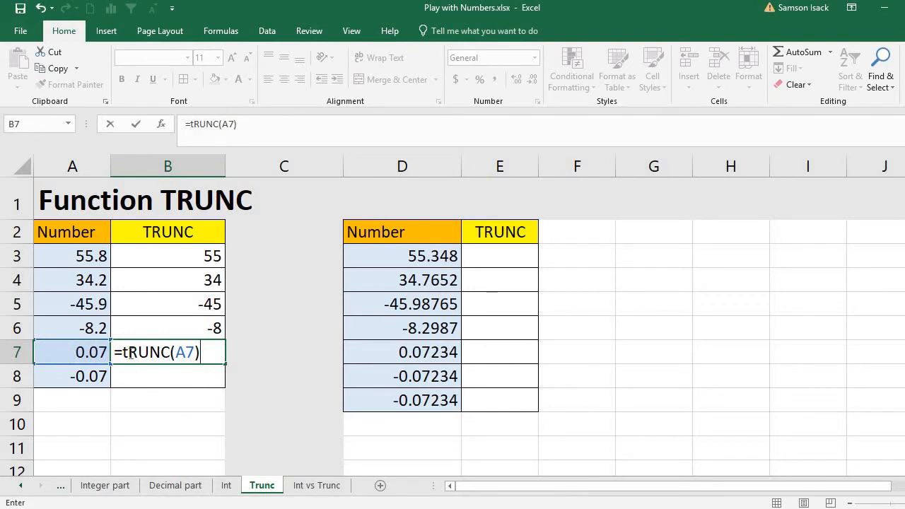
click(133, 355)
key(BackSpace)
text(T)
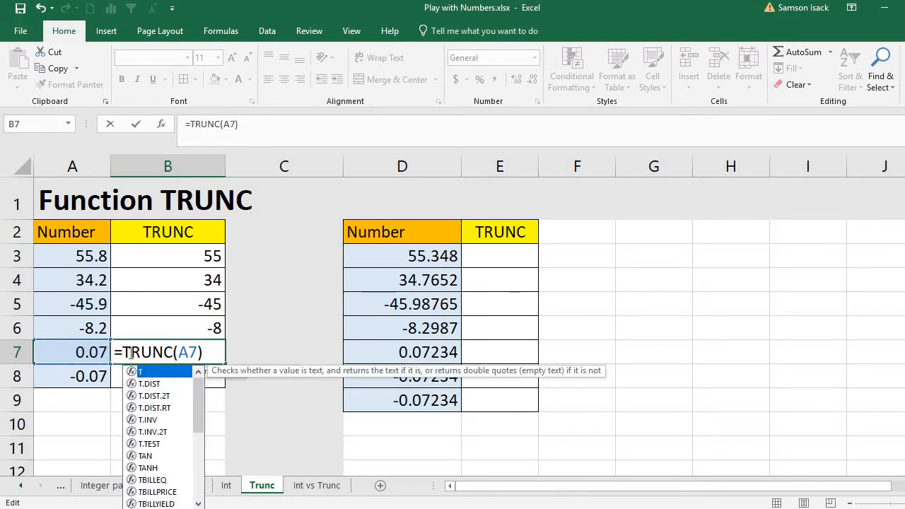
key(Return)
click(135, 351)
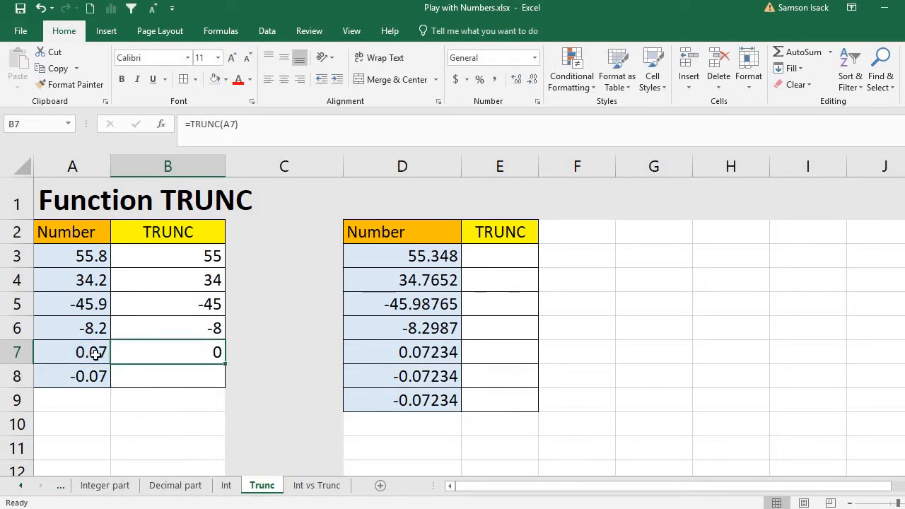
click(99, 356)
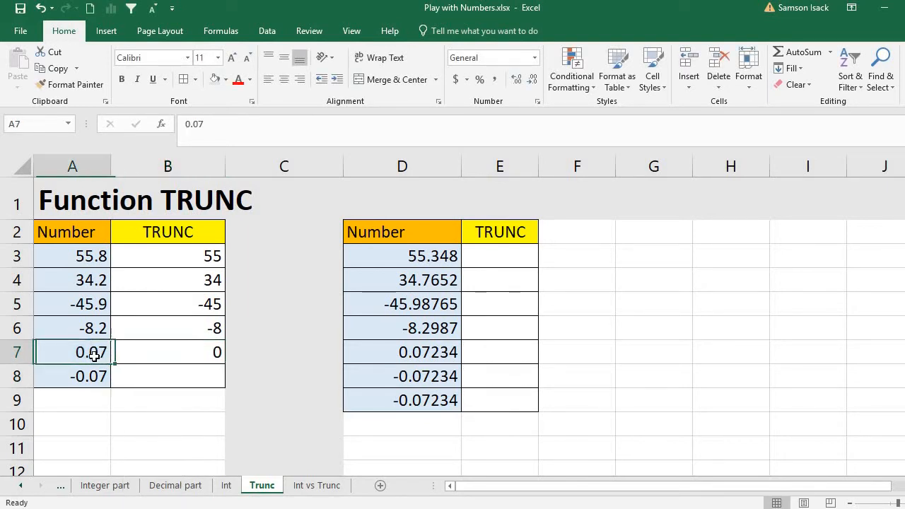
Enter the formula =TRUNC(A8) in cell B8 and select the finished results in B3:B8
click(198, 380)
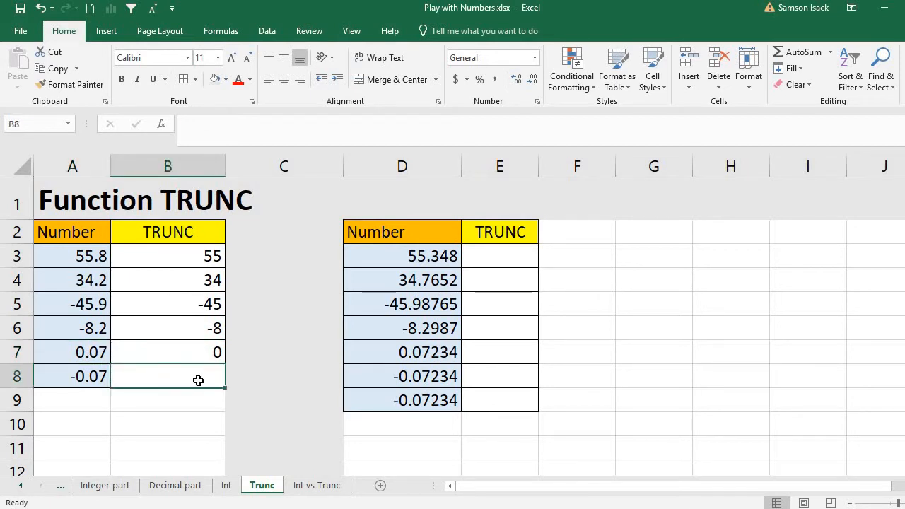
text(=TRUNC)
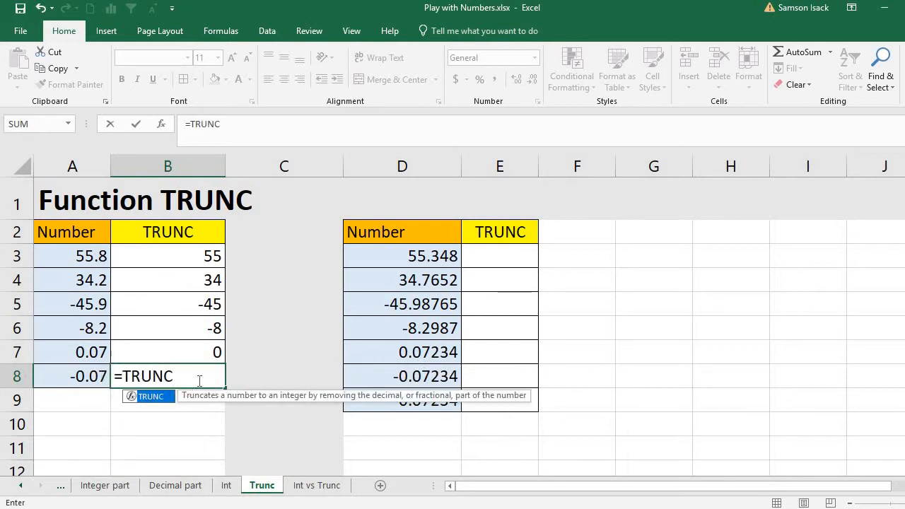
text(()
click(104, 379)
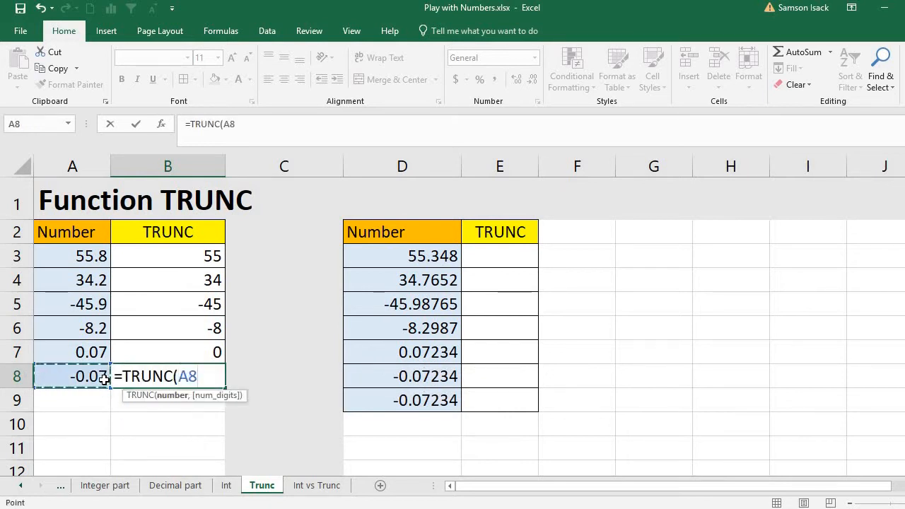
text())
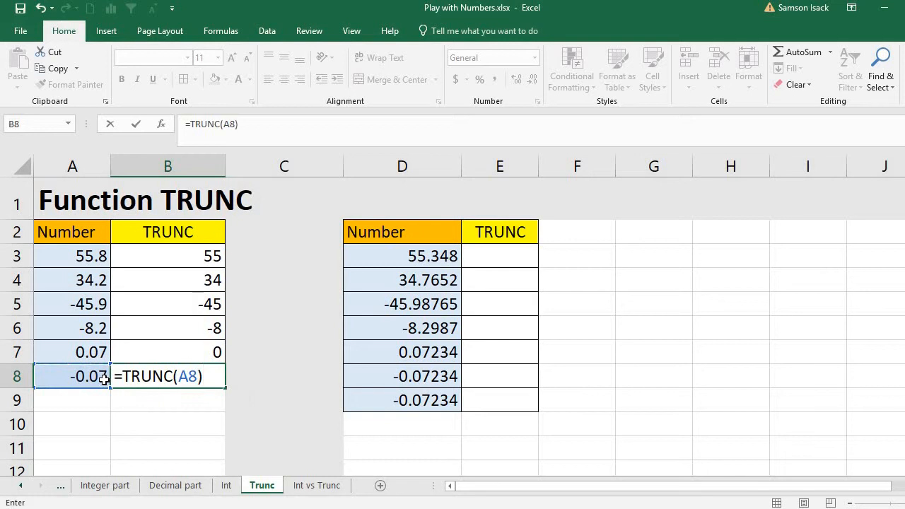
key(Return)
click(188, 378)
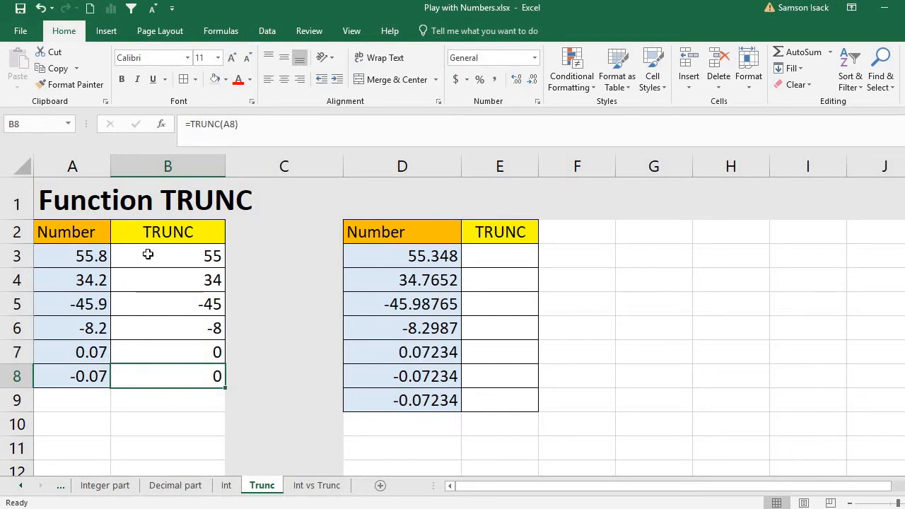
drag(145, 255, 156, 370)
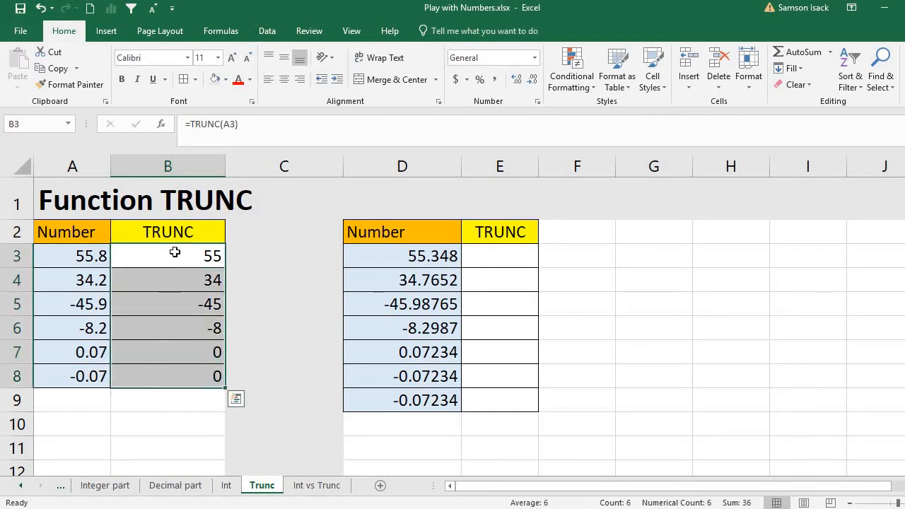
drag(178, 256, 167, 372)
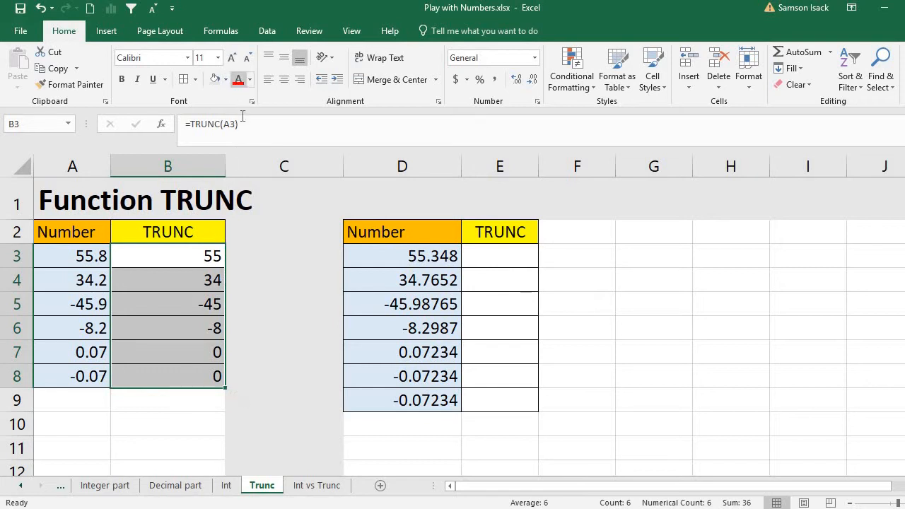
Add a num_digits argument of 0 to the formula in cell B3, making it =TRUNC(A3,0)
click(237, 124)
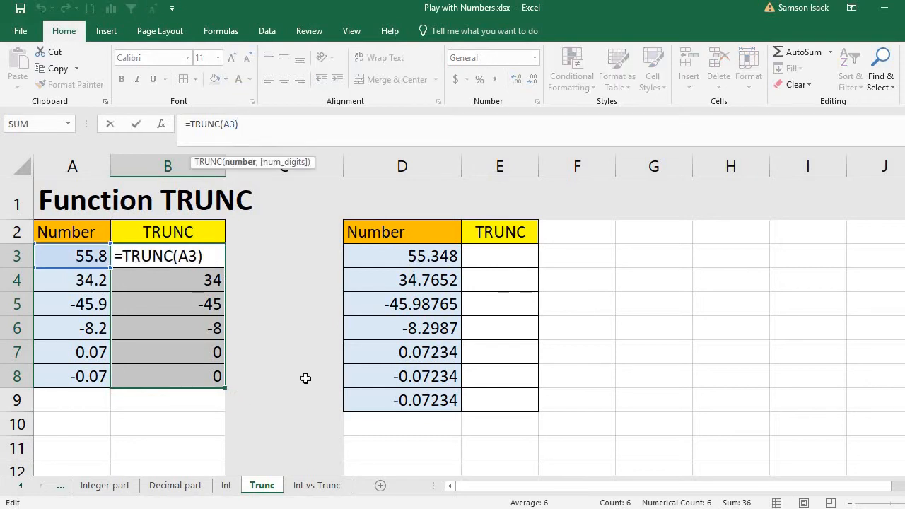
key(Return)
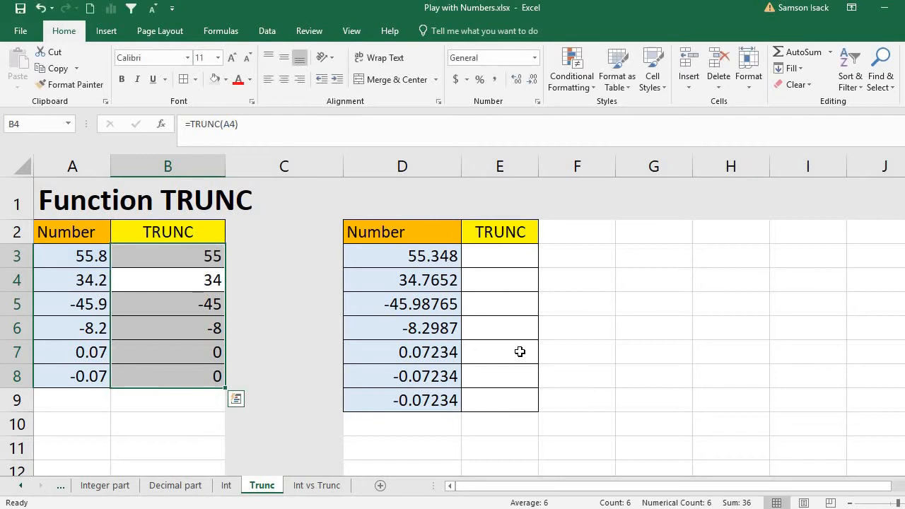
double_click(150, 254)
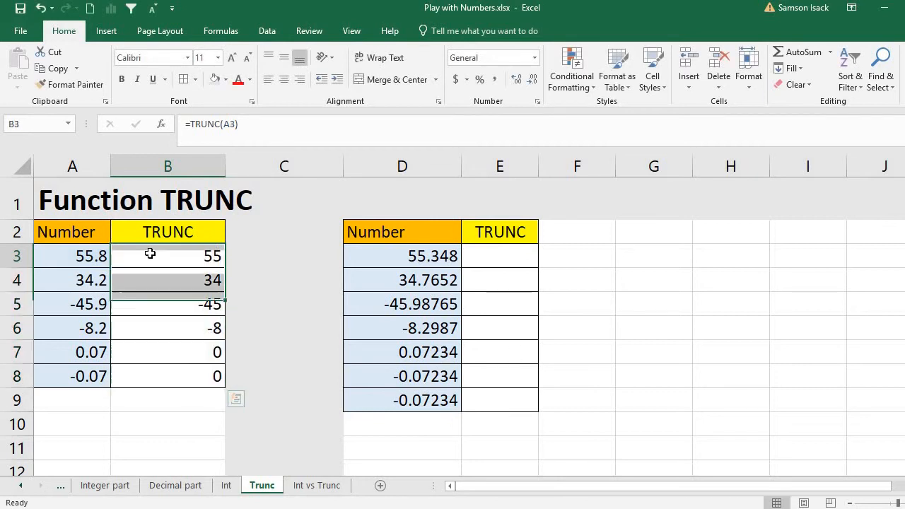
click(236, 124)
text(,0)
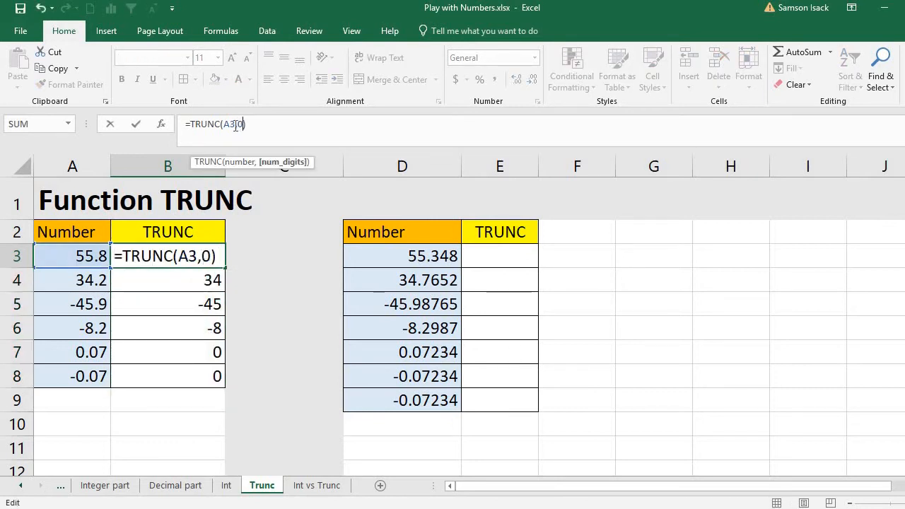
key(Return)
click(198, 254)
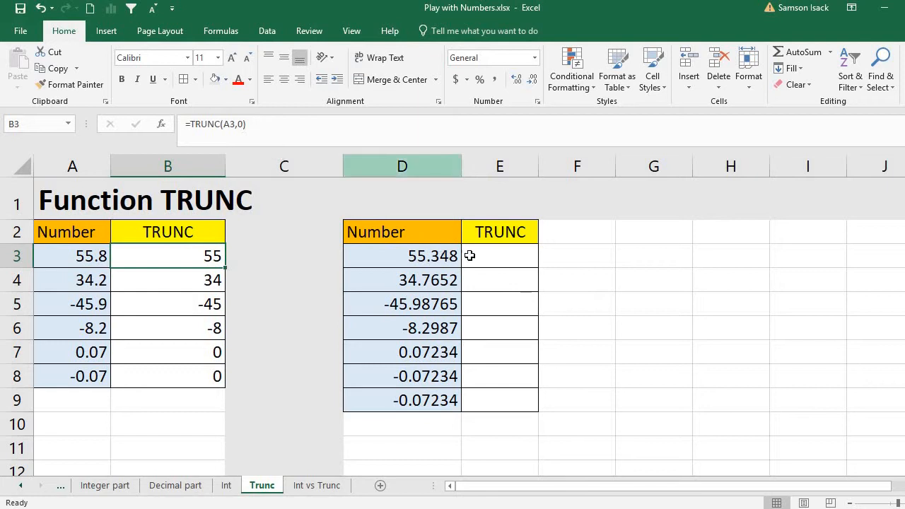
Enter the formula =TRUNC(D3) in cell E3 of the second table
click(507, 261)
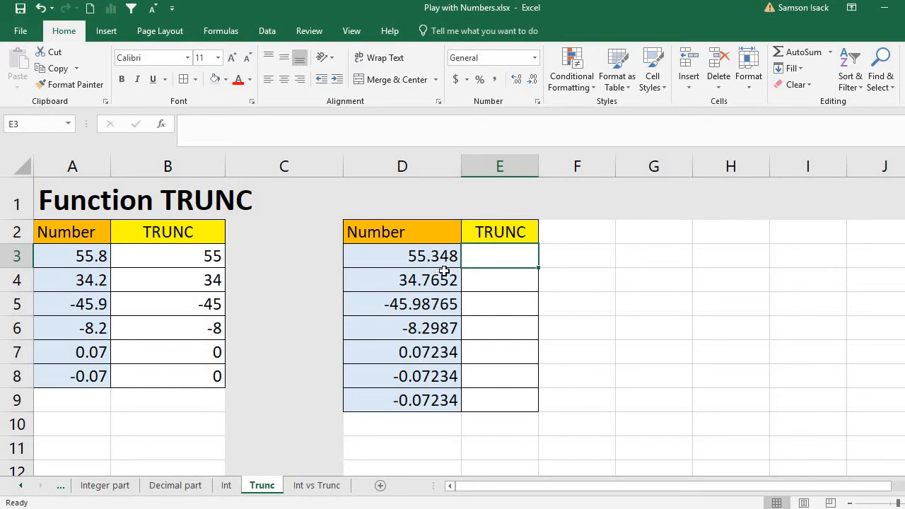
text(=)
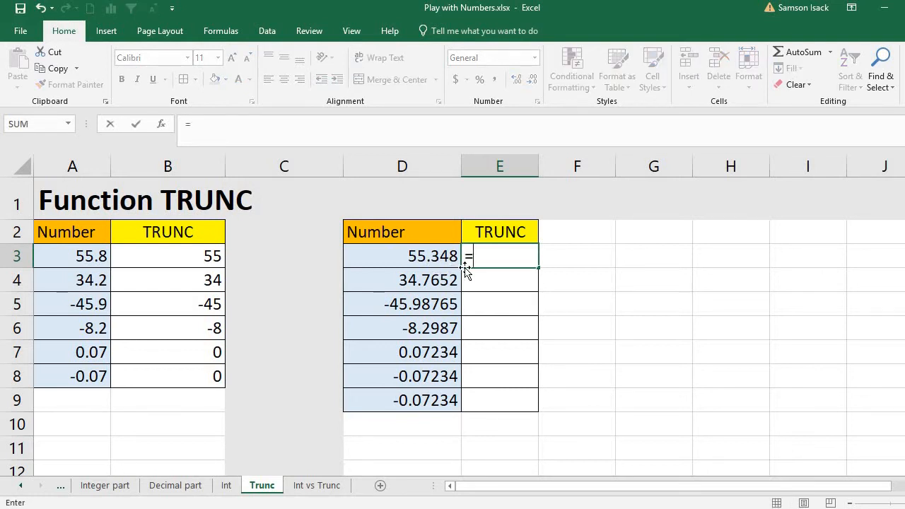
text(TRUNC)
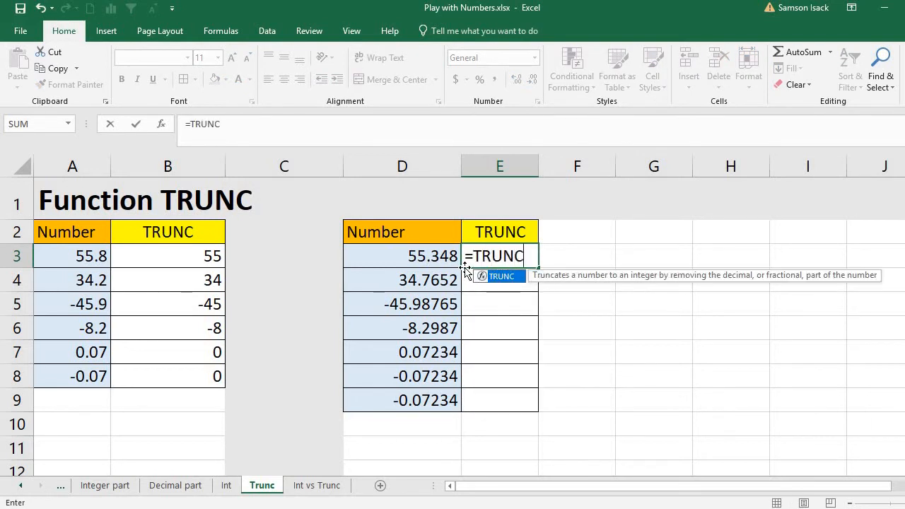
text(()
click(433, 253)
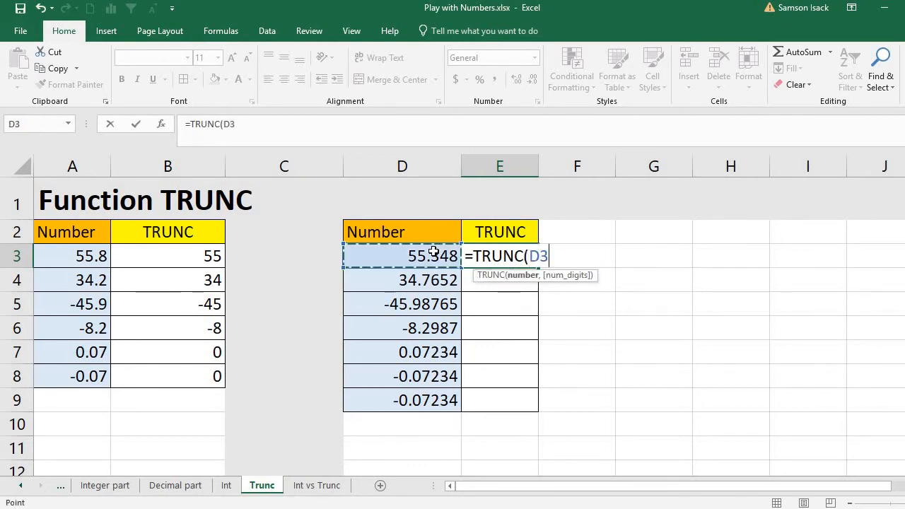
text())
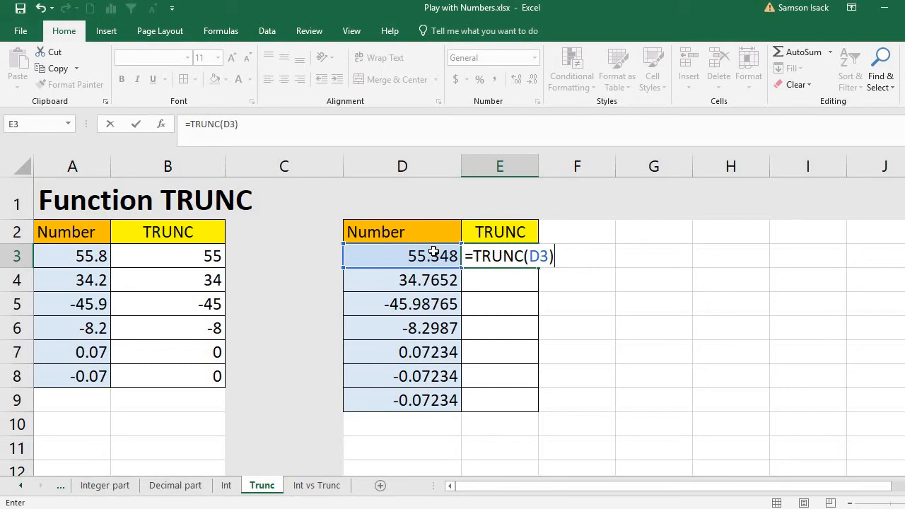
key(Return)
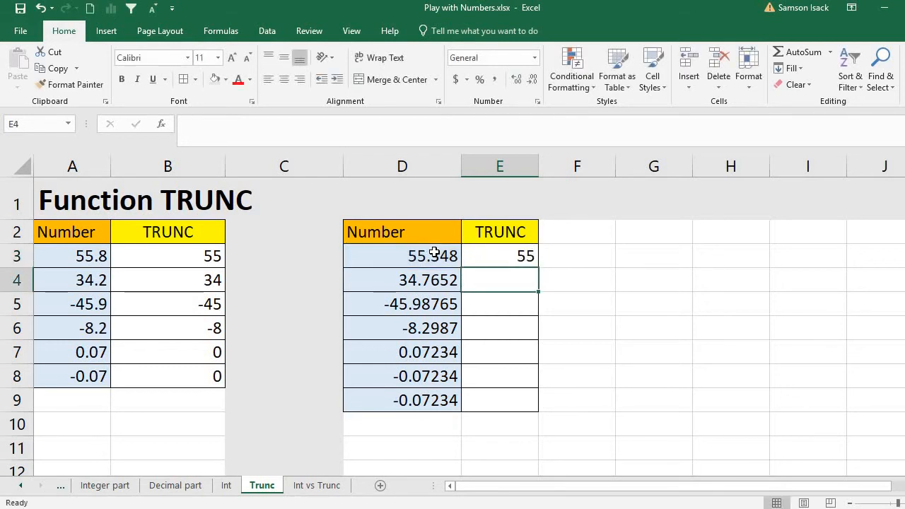
Extend the formula in cell E3 to =TRUNC(D3,3) to keep three decimal places
click(494, 257)
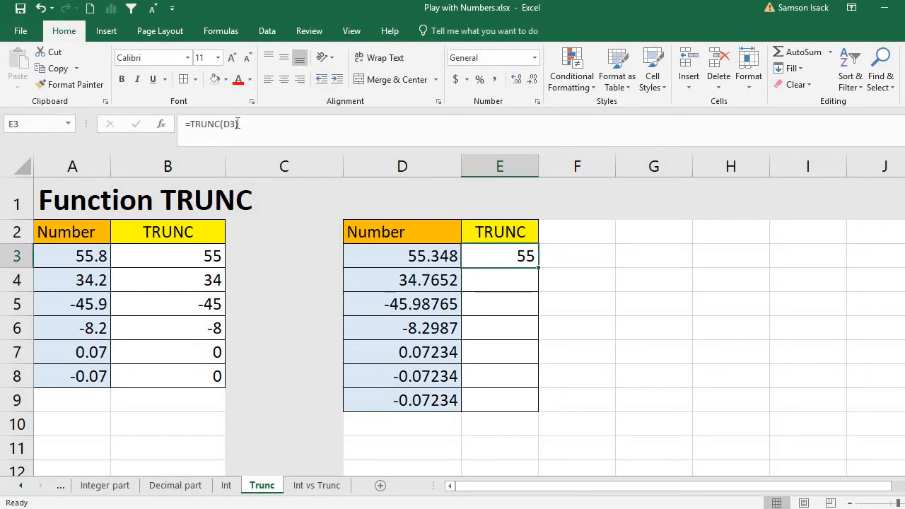
click(236, 124)
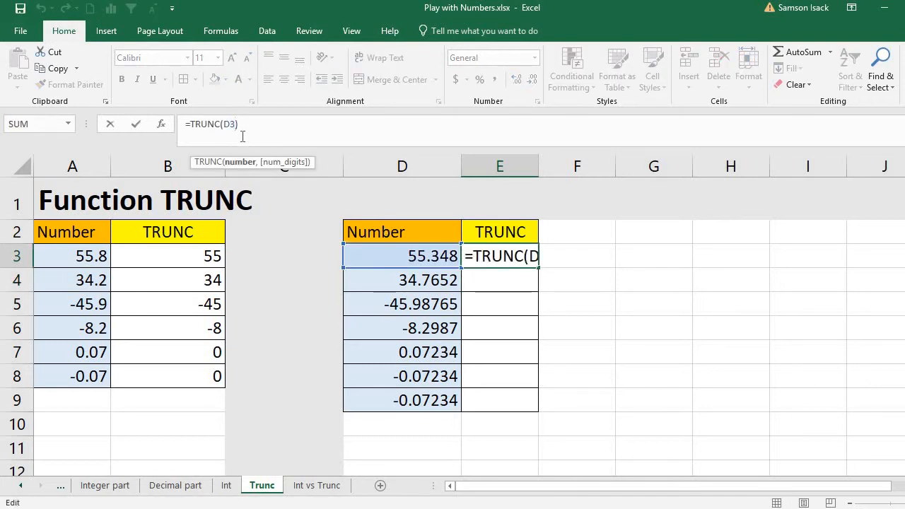
text(,3)
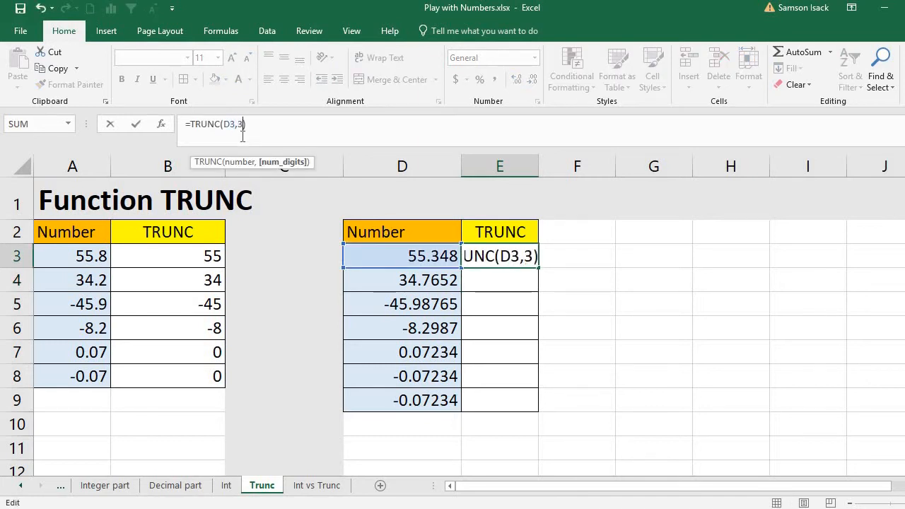
key(Return)
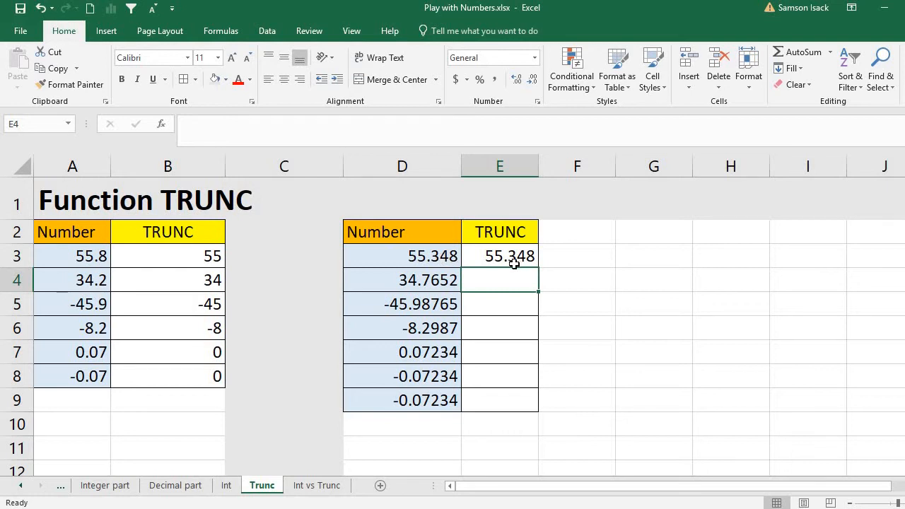
Enter the formula =TRUNC(D4,2) in cell E4 to truncate the number to two decimal places
text(=)
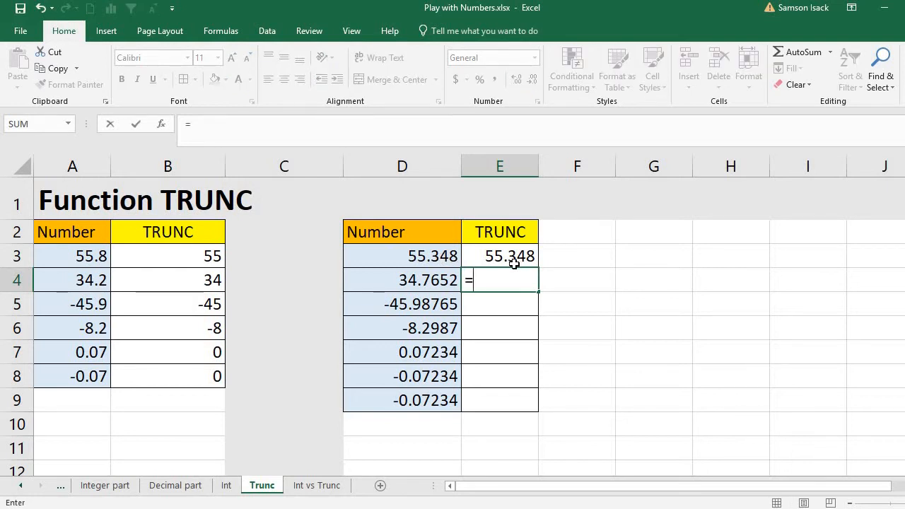
text(TRUNC)
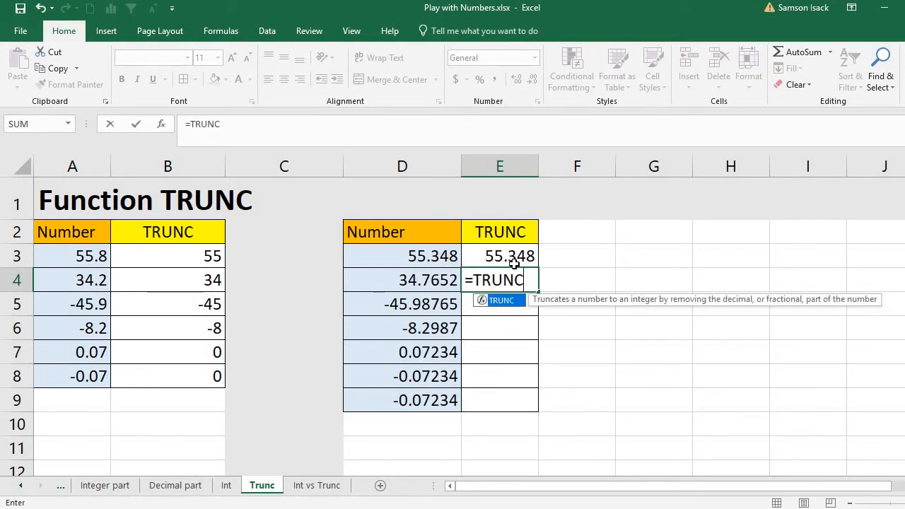
text(()
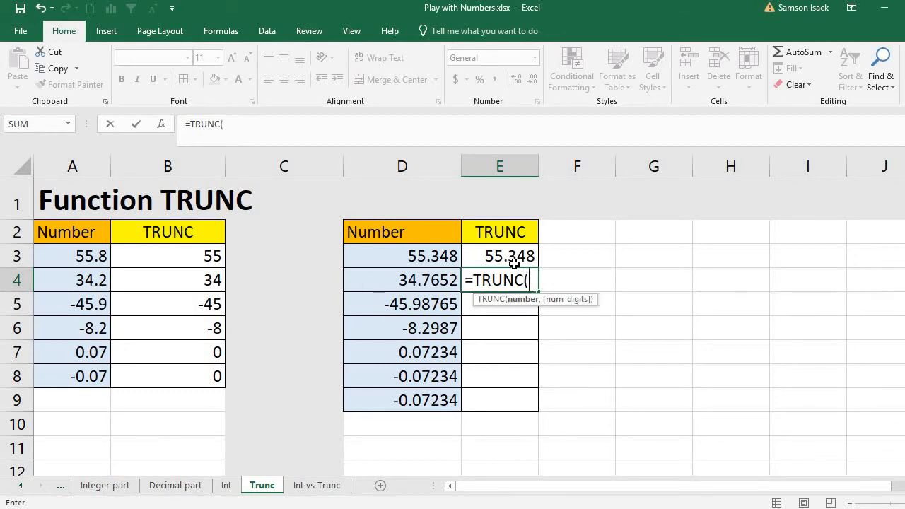
click(411, 281)
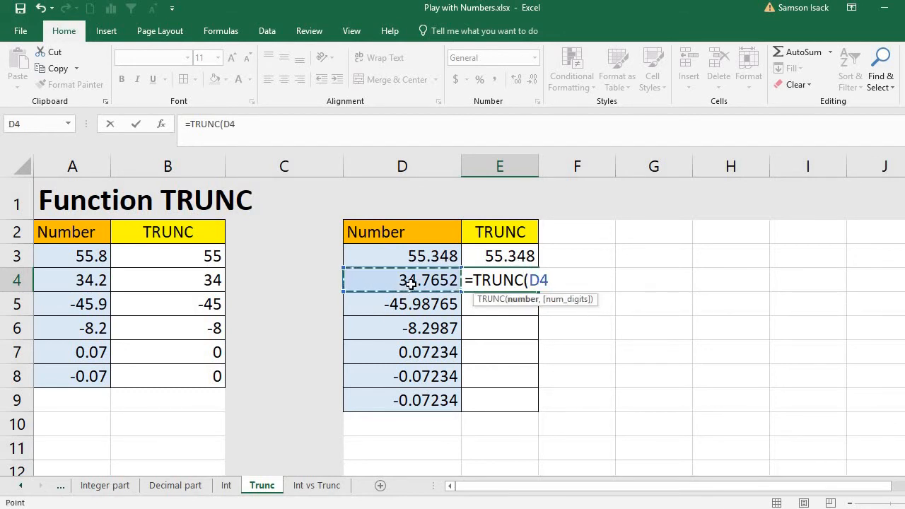
text(,2))
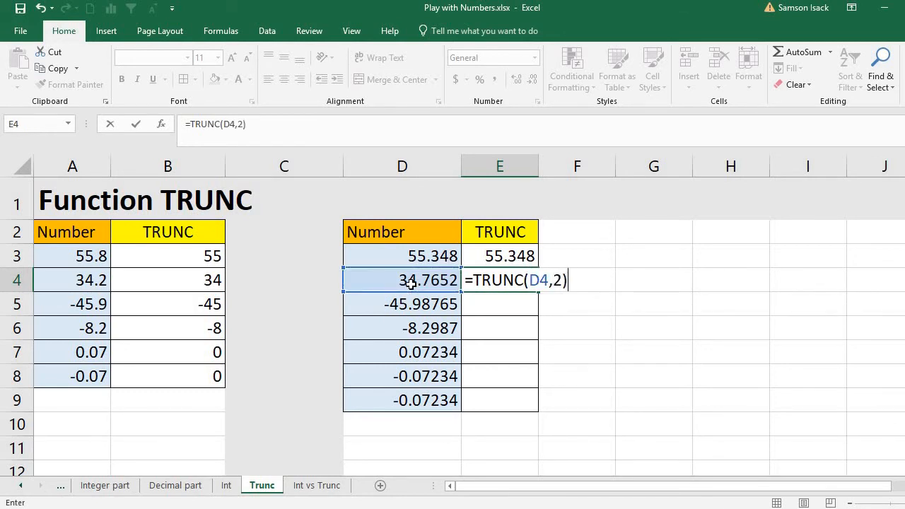
key(Return)
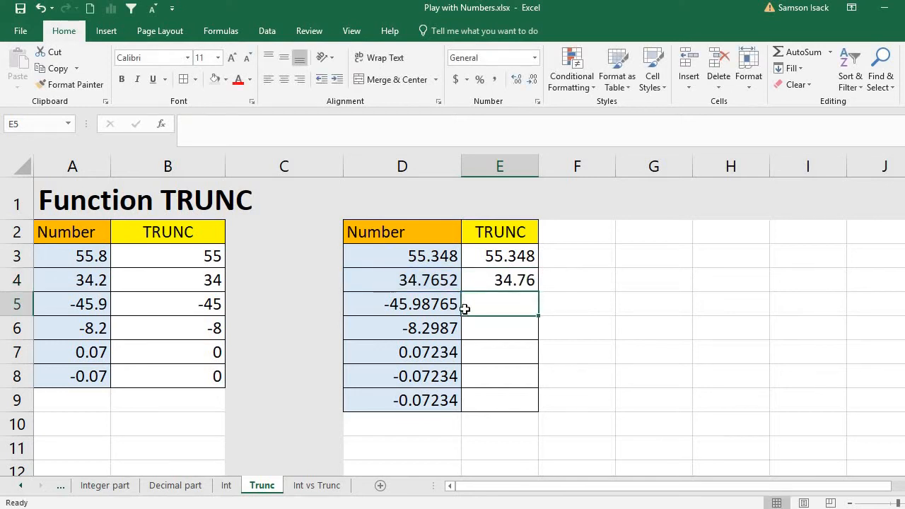
click(483, 278)
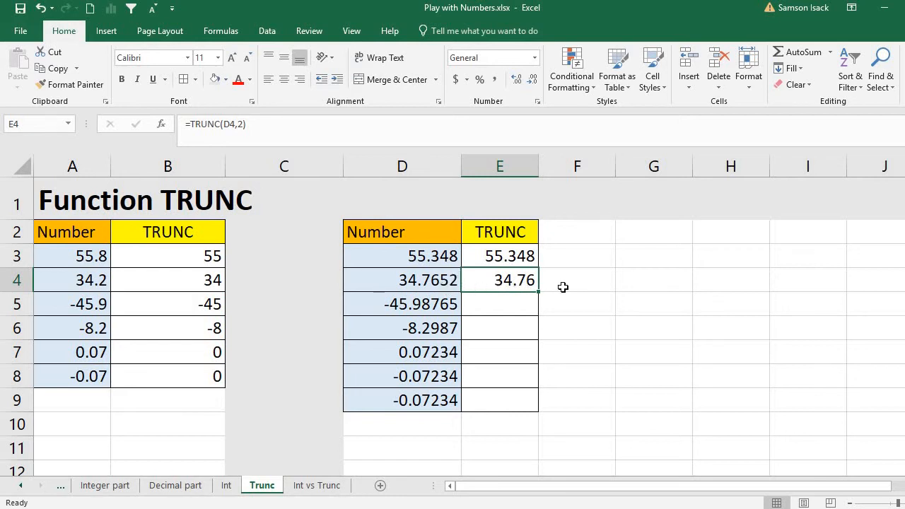
Enter the formula =TRUNC(D5,3) in cell E5 to truncate the negative number to three decimal places
click(515, 305)
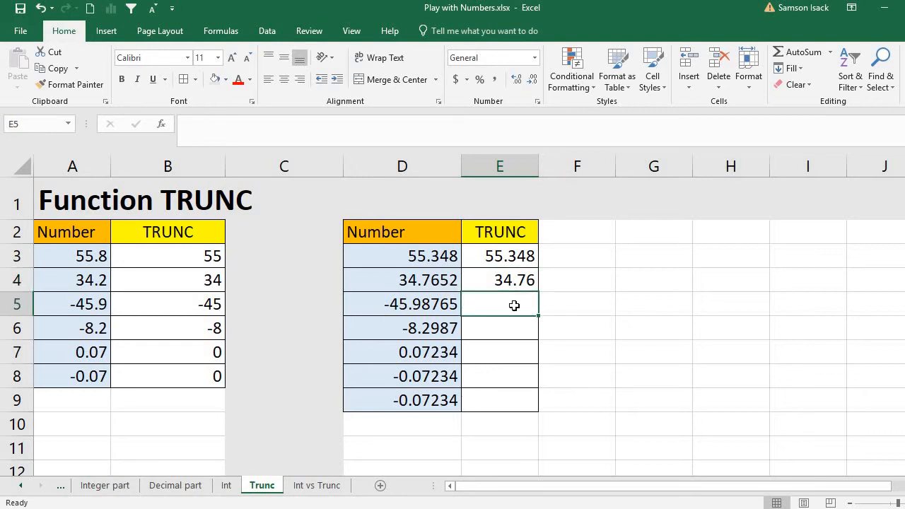
text(=)
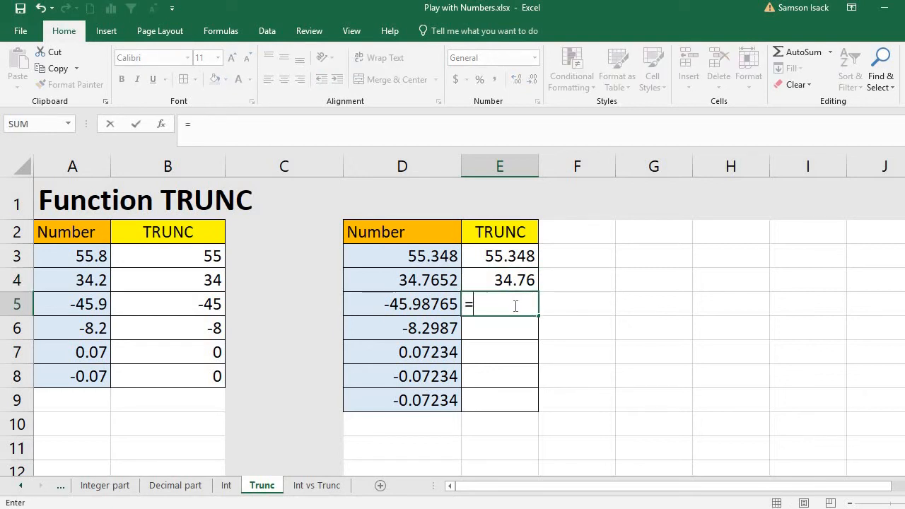
text(TR)
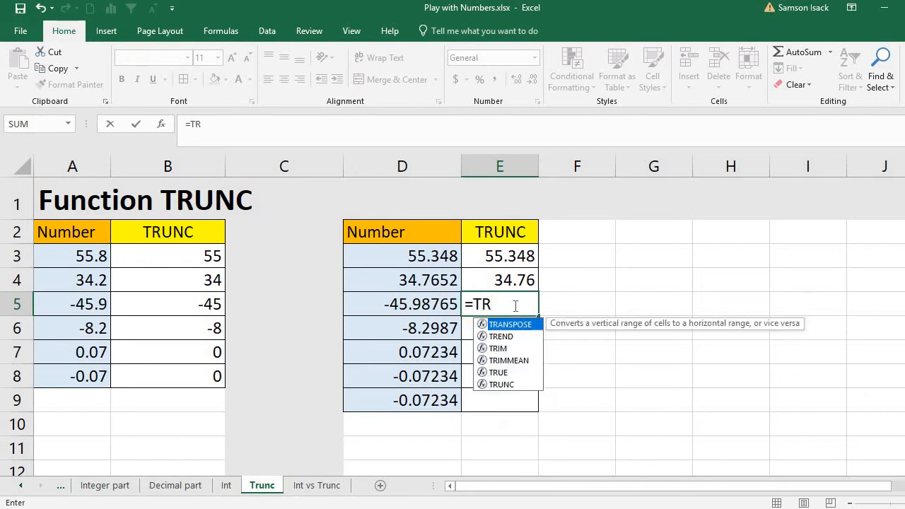
text(UNC()
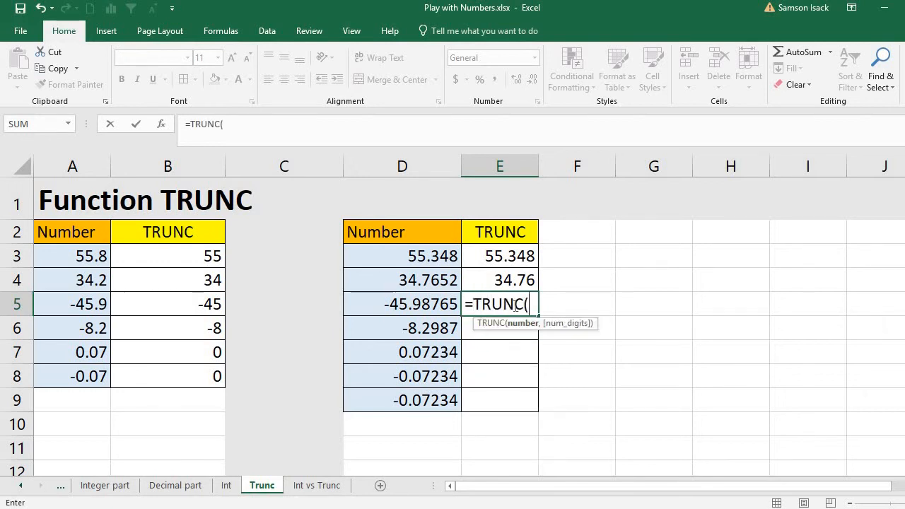
click(421, 304)
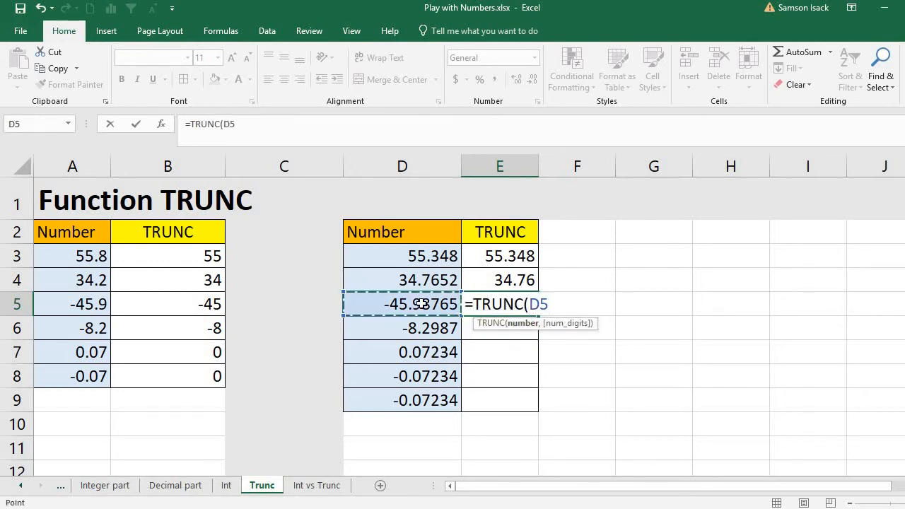
text(,)
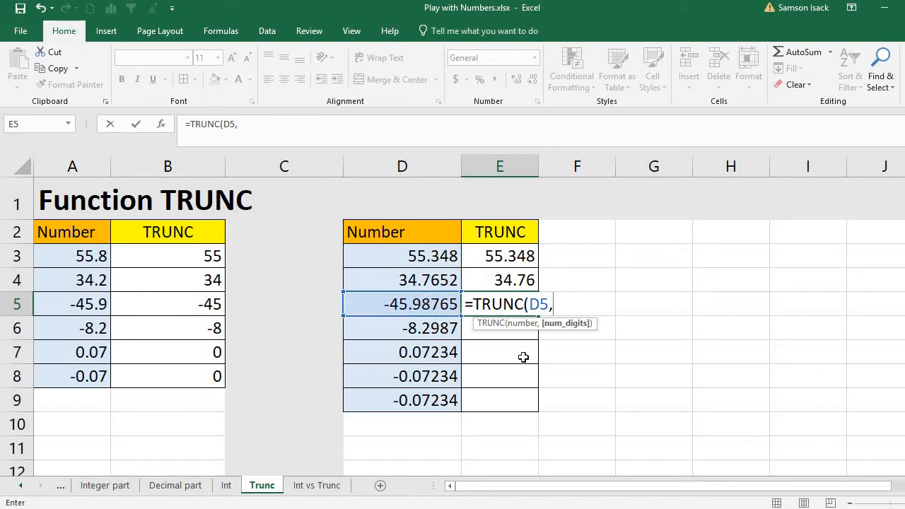
text(3))
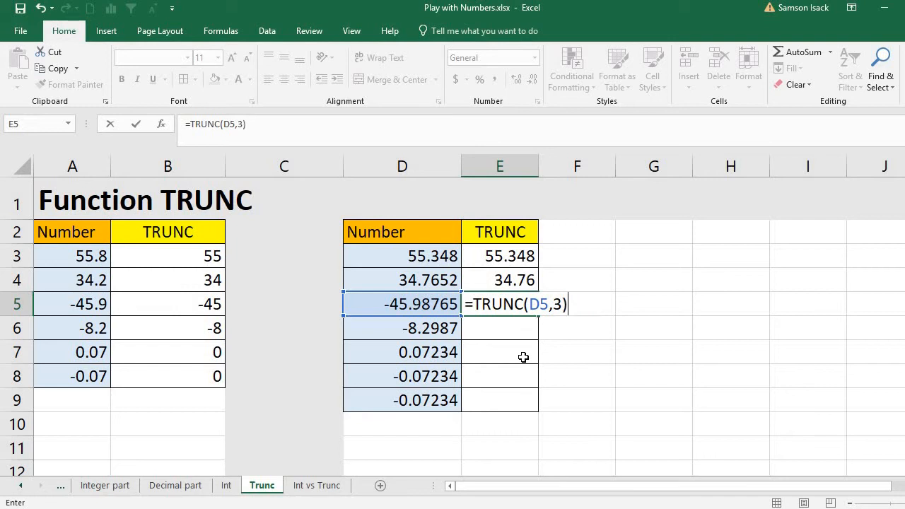
key(Return)
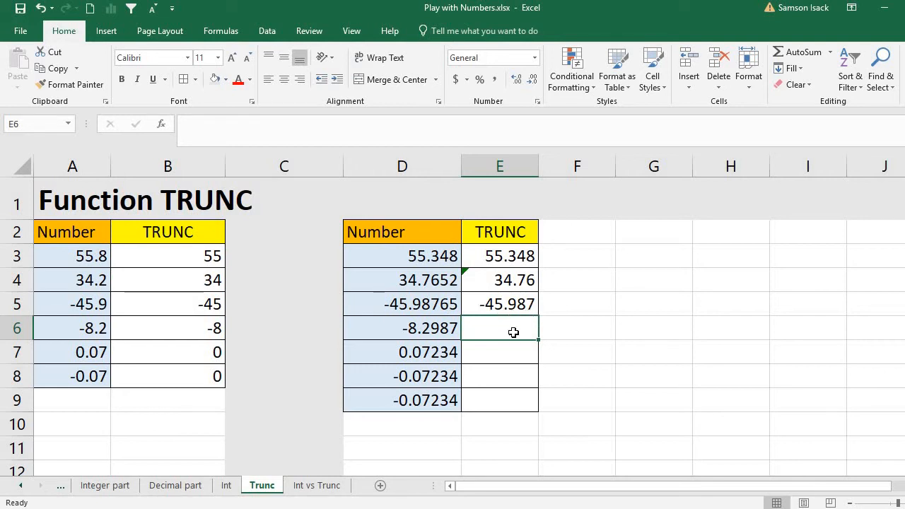
Enter the formula =TRUNC(D6,1) in cell E6 to truncate the number to one decimal place
text(=TRUNC()
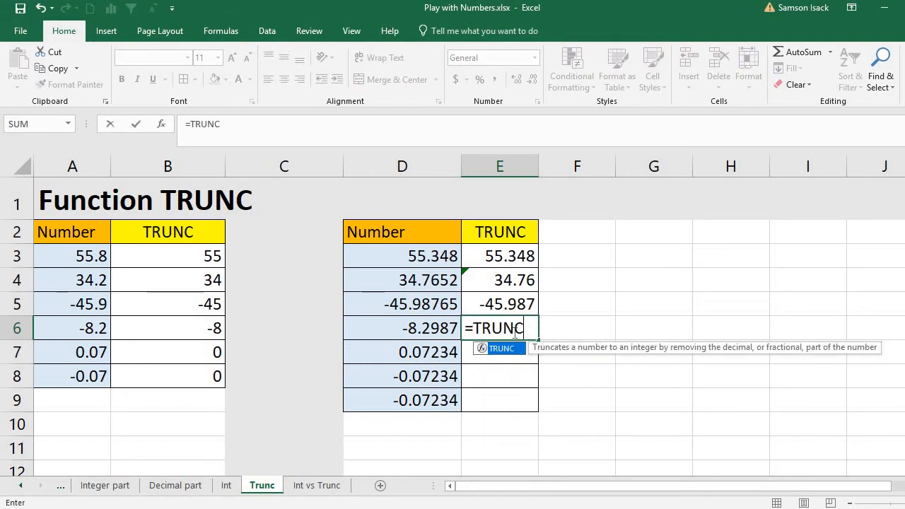
click(431, 332)
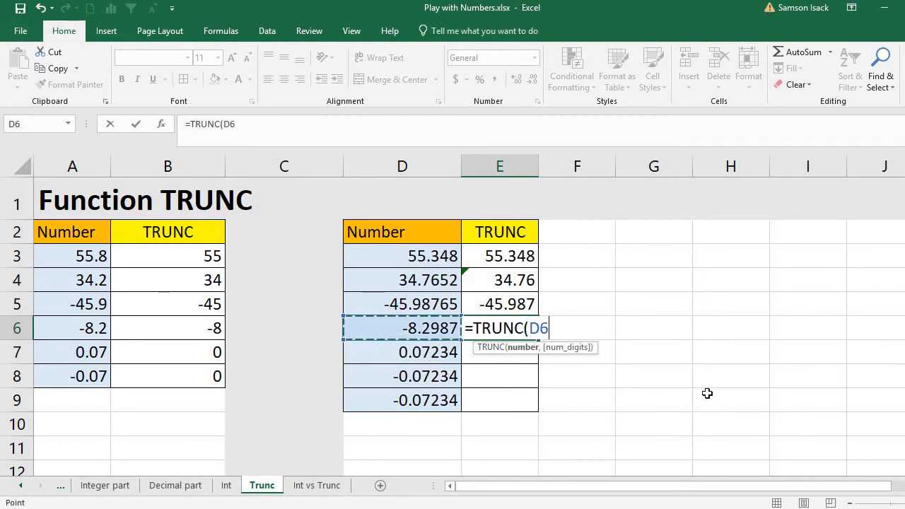
text(,)
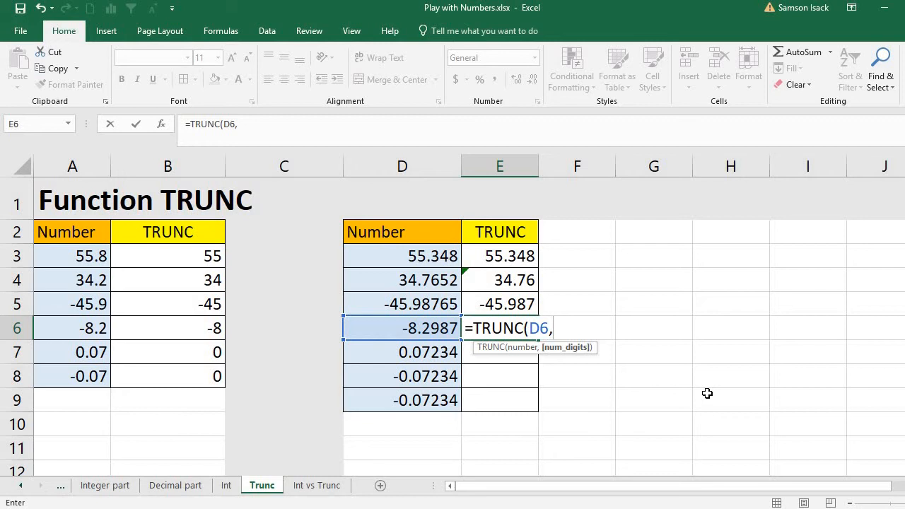
text(1))
key(Return)
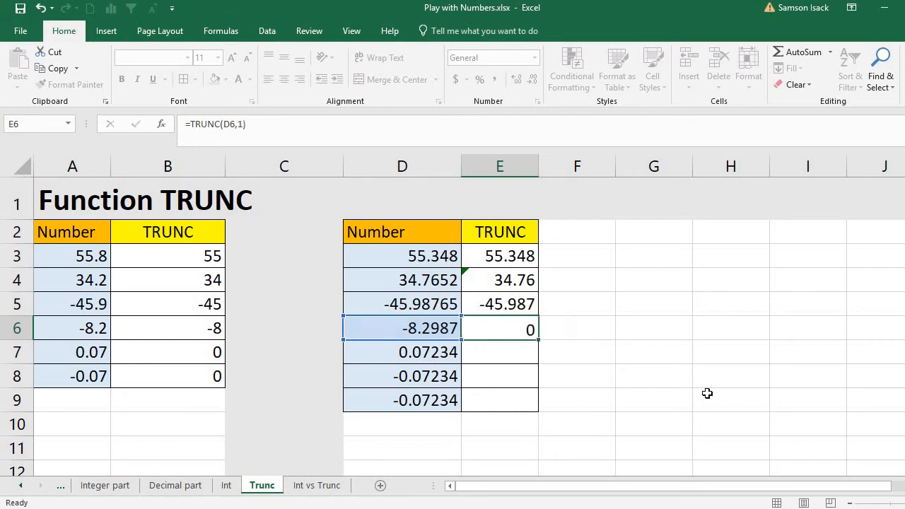
click(499, 329)
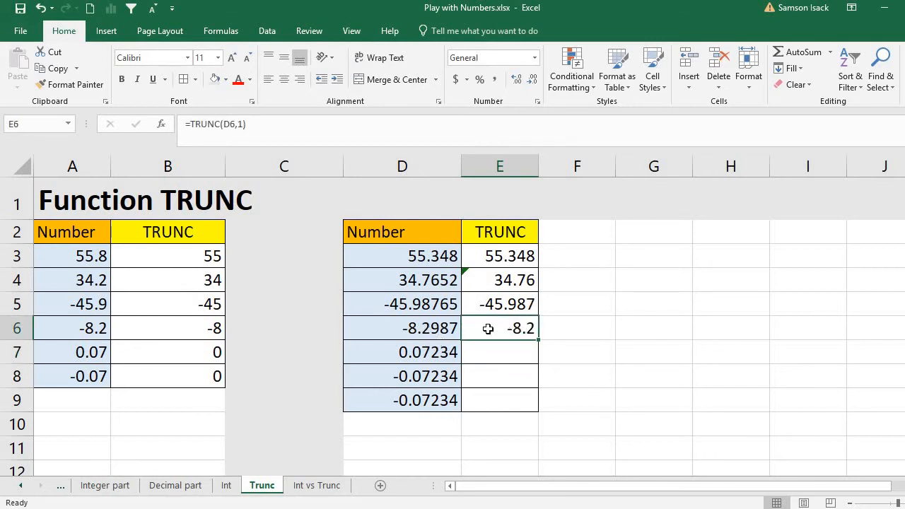
Inspect the arguments of the TRUNC formula in cell E6, focusing on the number of decimal digits
click(243, 125)
click(559, 327)
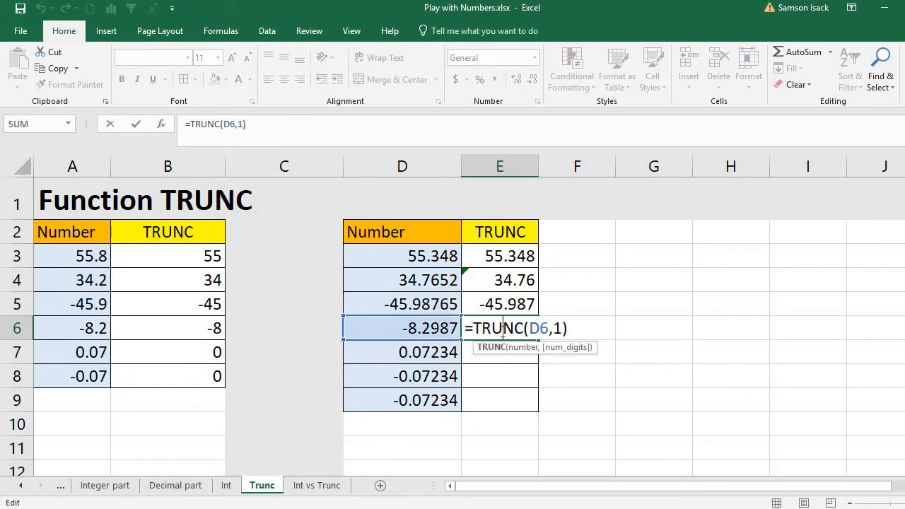
click(554, 329)
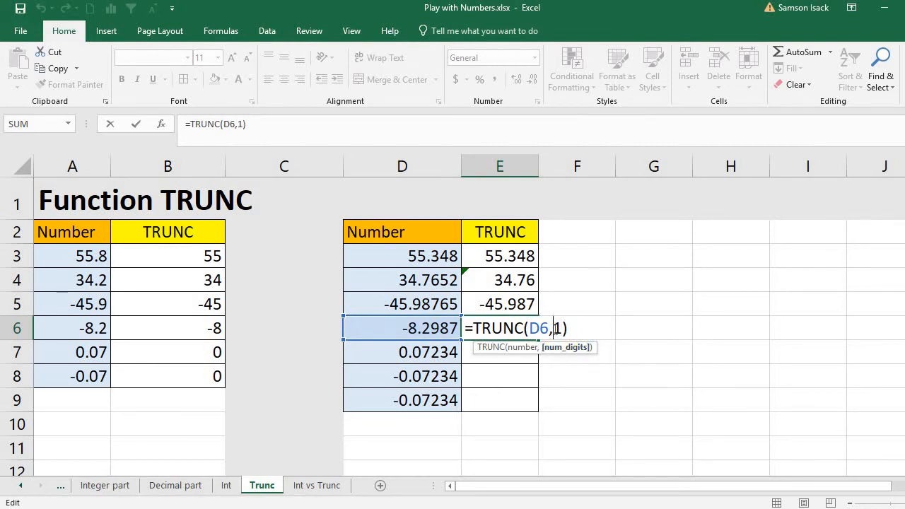
double_click(556, 328)
key(Return)
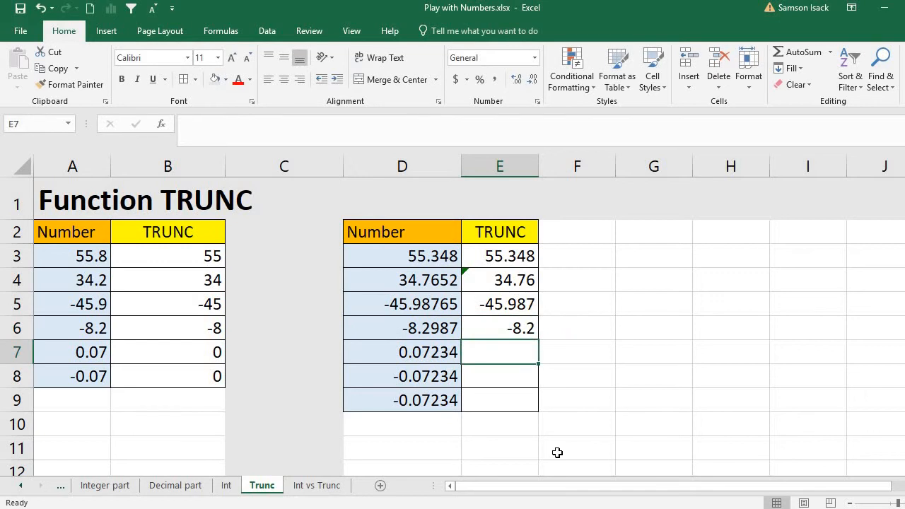
Enter the formula =TRUNC(D7,3) in cell E7 to truncate the number to three decimal places
text(=T)
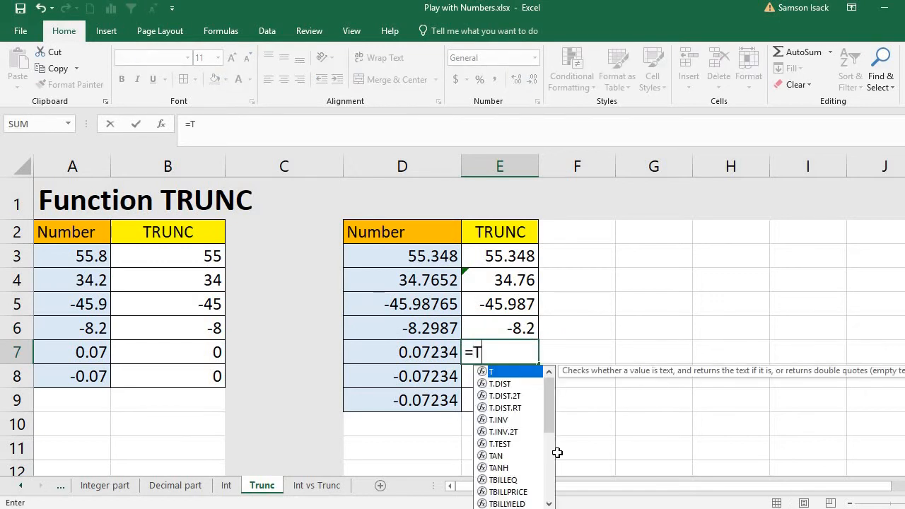
text(RUNC)
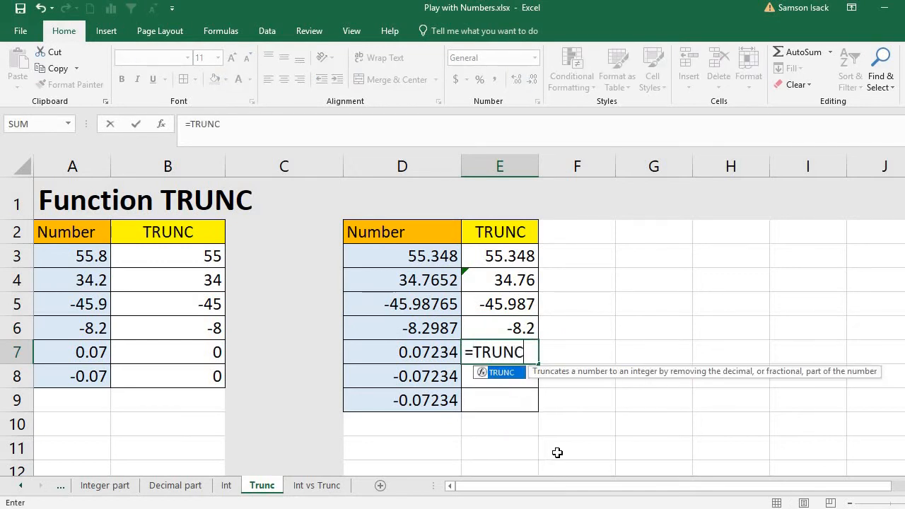
text(()
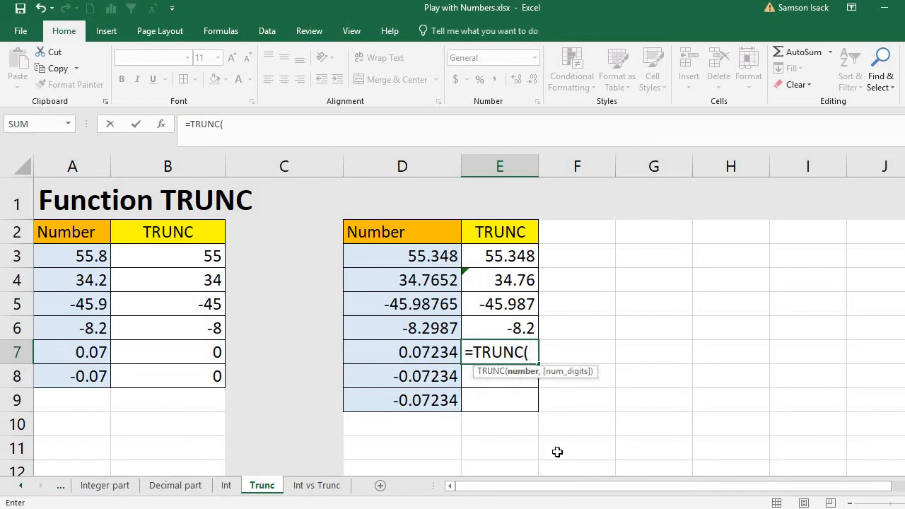
click(442, 352)
text(,)
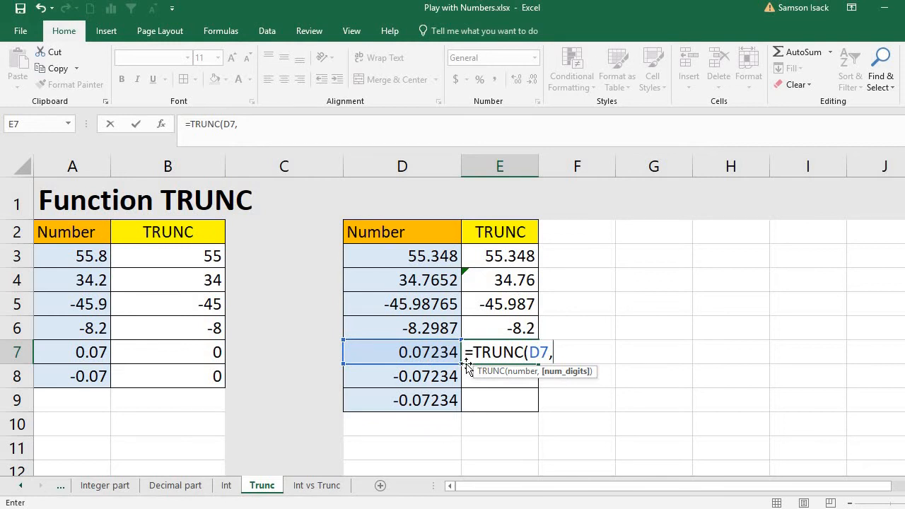
text(3))
key(Return)
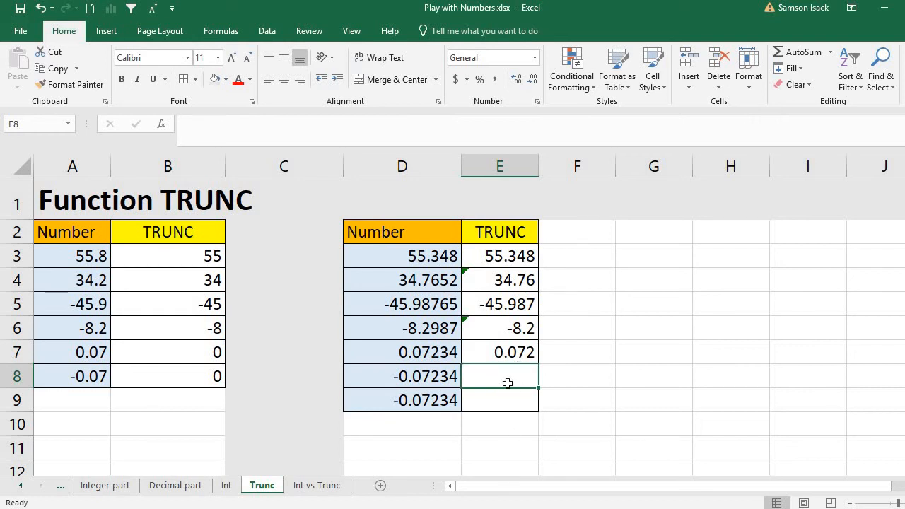
Enter the formula =TRUNC(D8,3) in cell E8 to truncate the negative number to three decimal places
text(=)
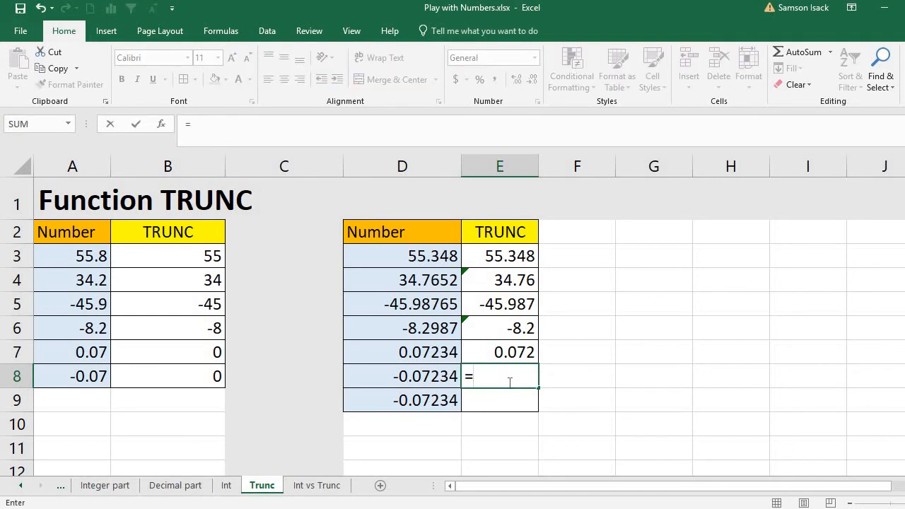
text(TRU)
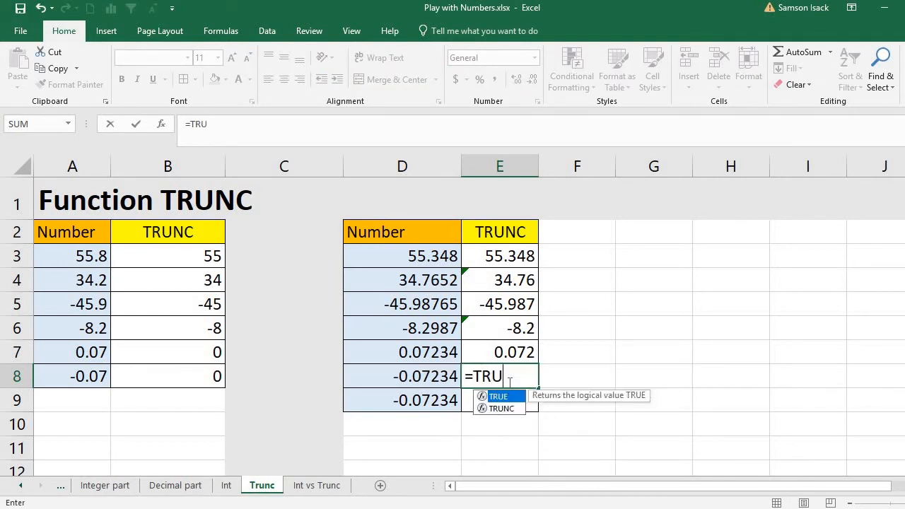
text(NC()
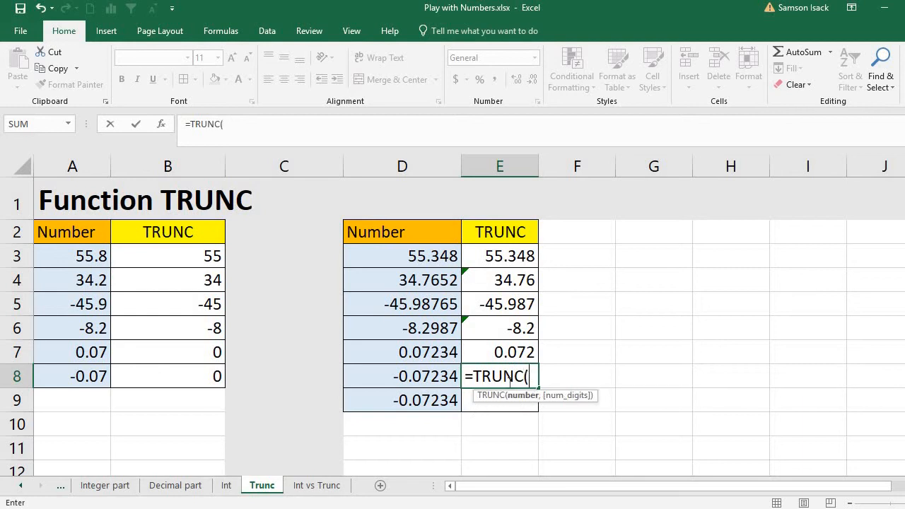
click(433, 379)
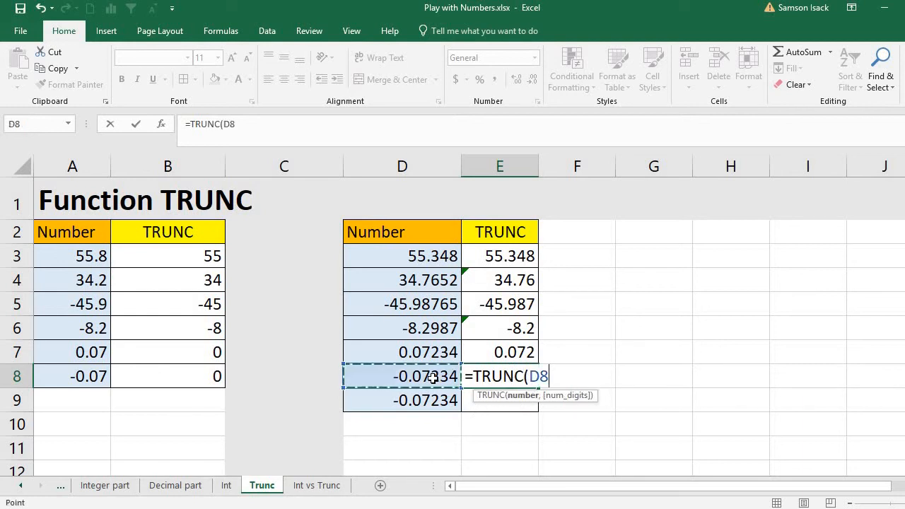
text(,3)
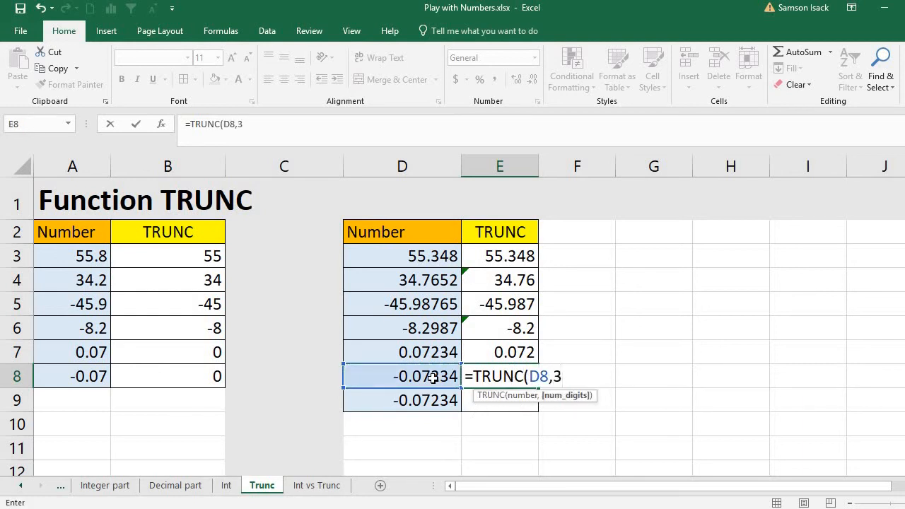
text())
key(Return)
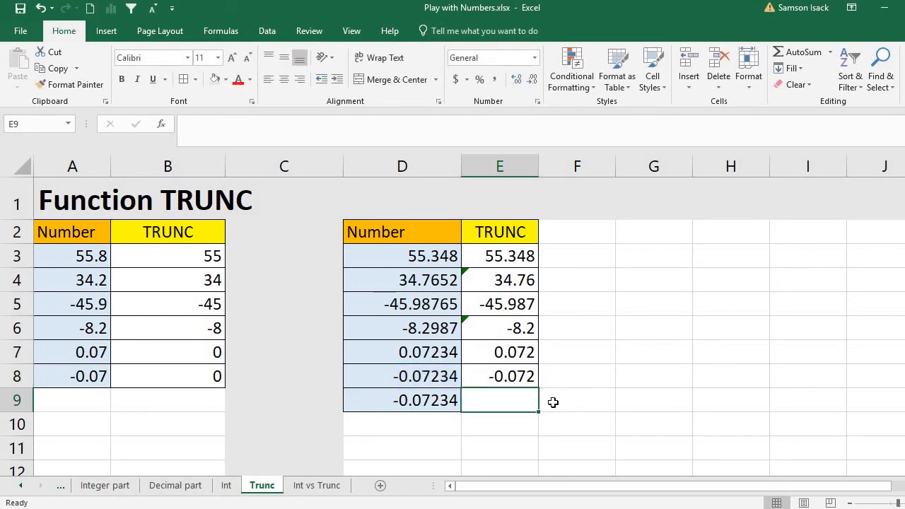
Compare the TRUNC results of the positive and negative numbers in cells E7 and E8
click(508, 370)
click(510, 350)
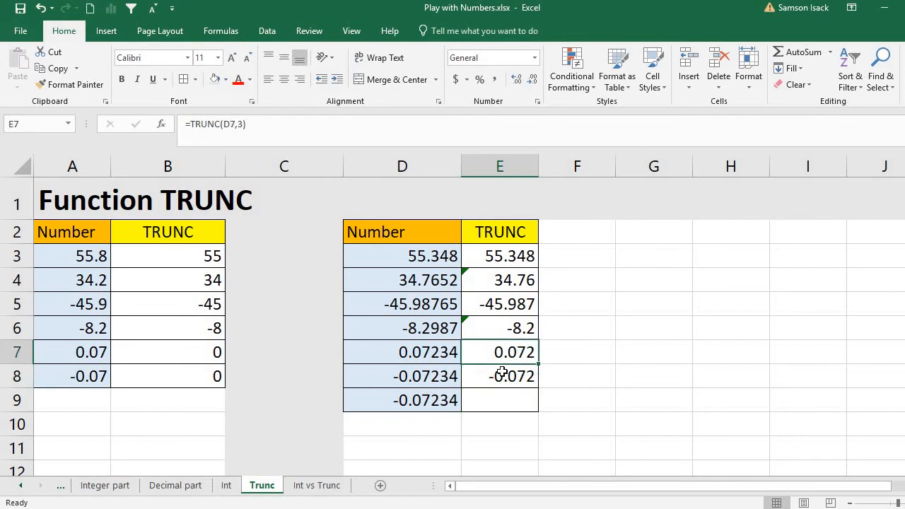
click(502, 373)
click(504, 347)
click(502, 373)
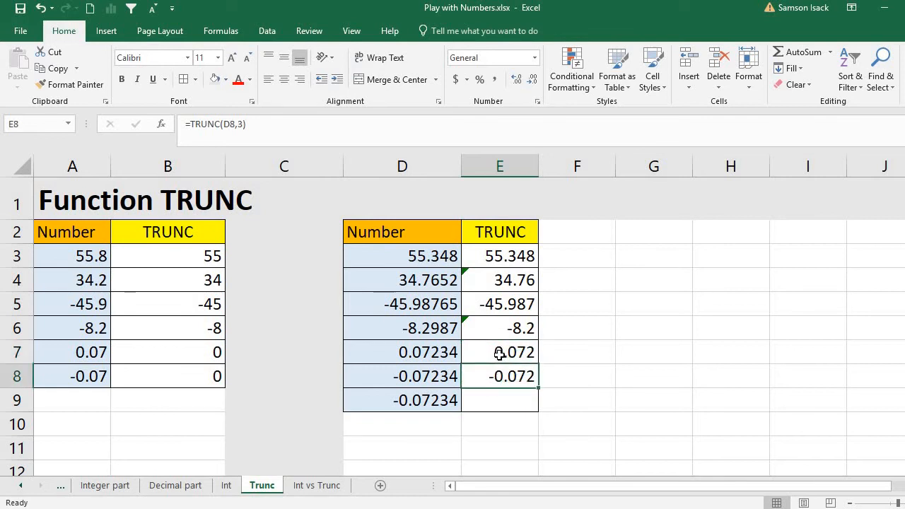
click(500, 353)
click(484, 380)
Enter the formula =TRUNC(D9,1) in cell E9 to truncate the negative number to one decimal place
click(499, 405)
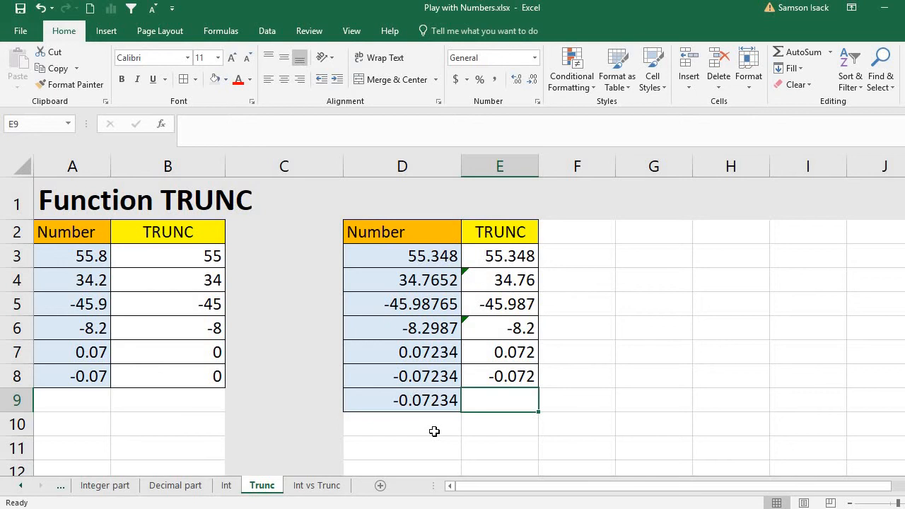
text(=TRUNC()
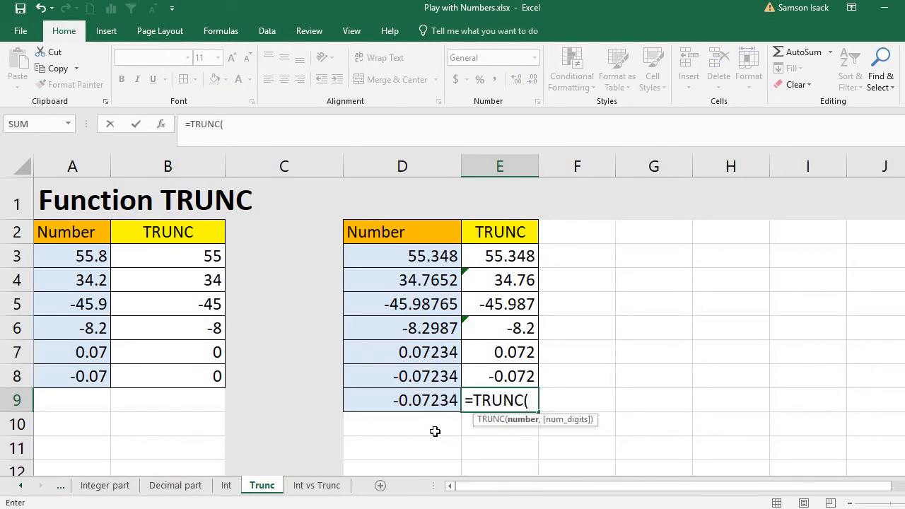
click(444, 401)
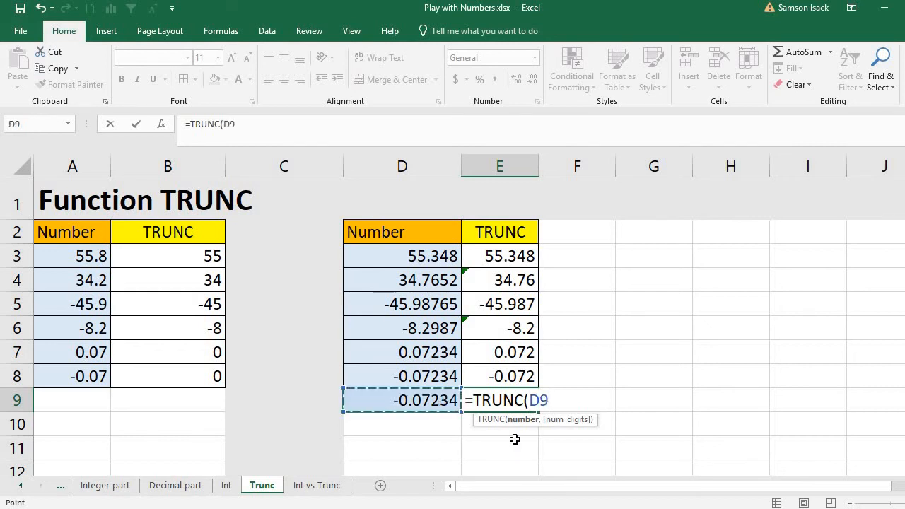
text())
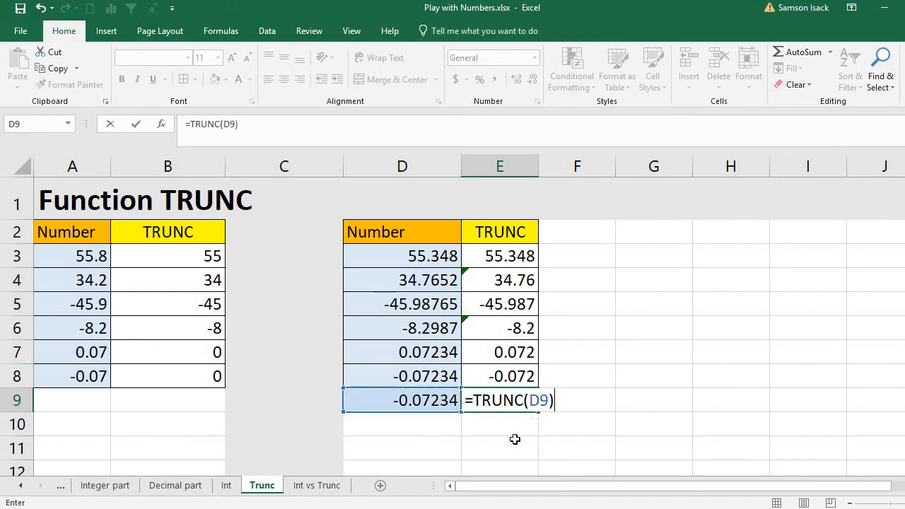
key(BackSpace)
text(,)
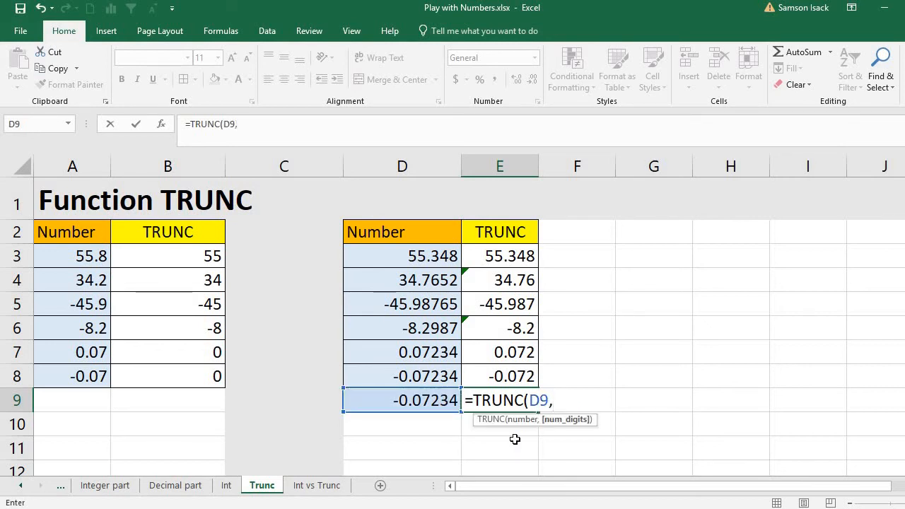
text(1))
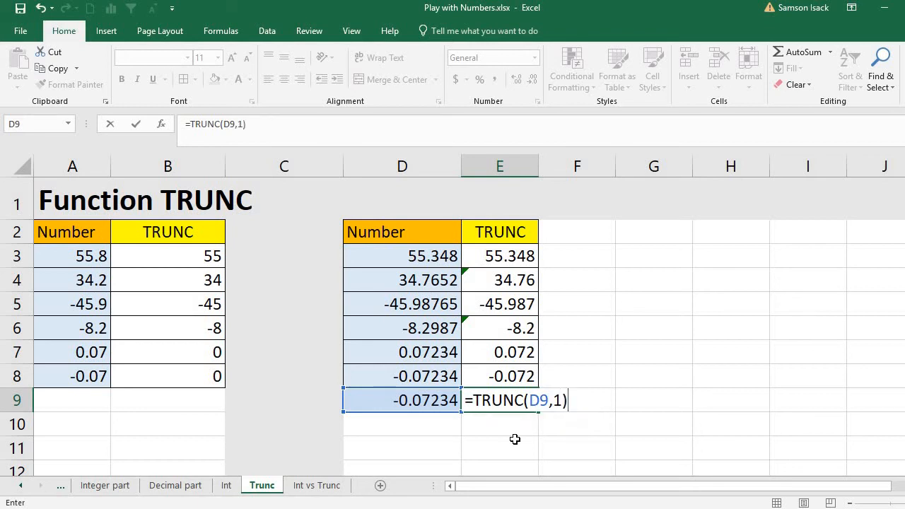
key(Return)
click(527, 402)
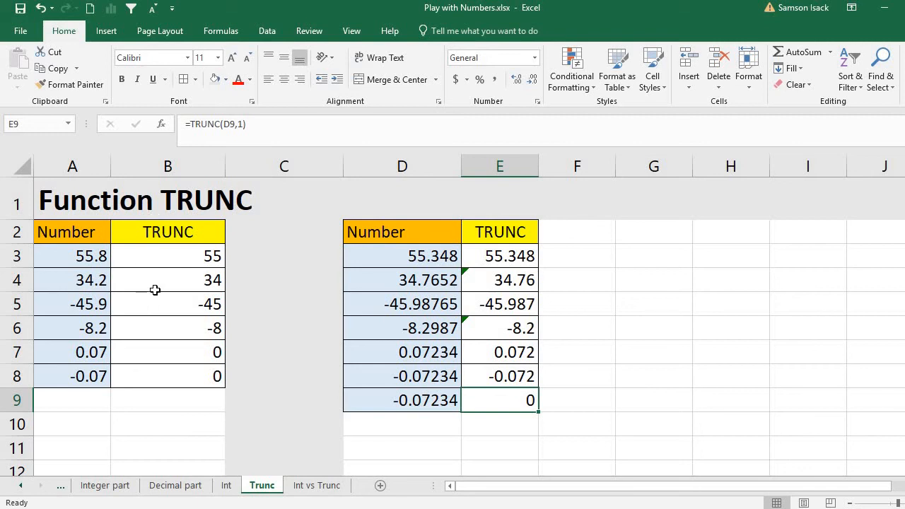
Review the integer results in B3:B8 against the decimal-place results in E3:E9
drag(145, 258, 160, 379)
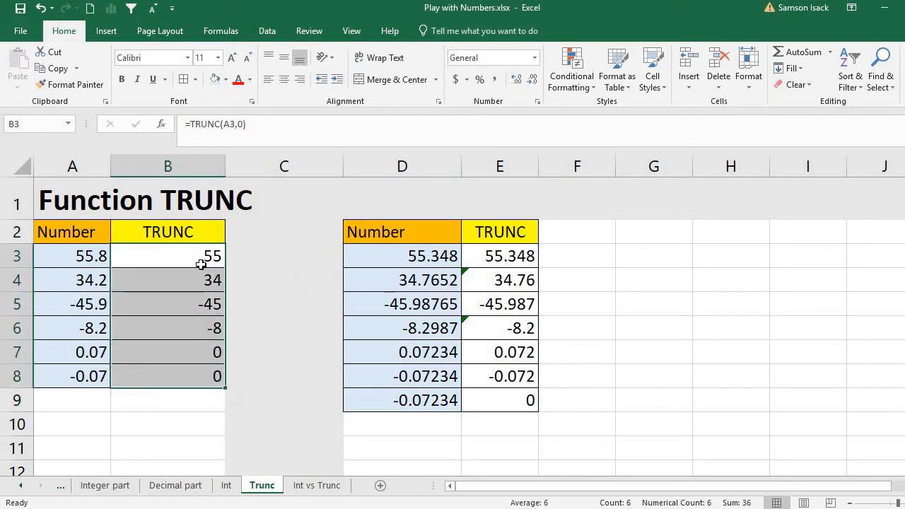
drag(202, 256, 199, 370)
drag(523, 256, 512, 400)
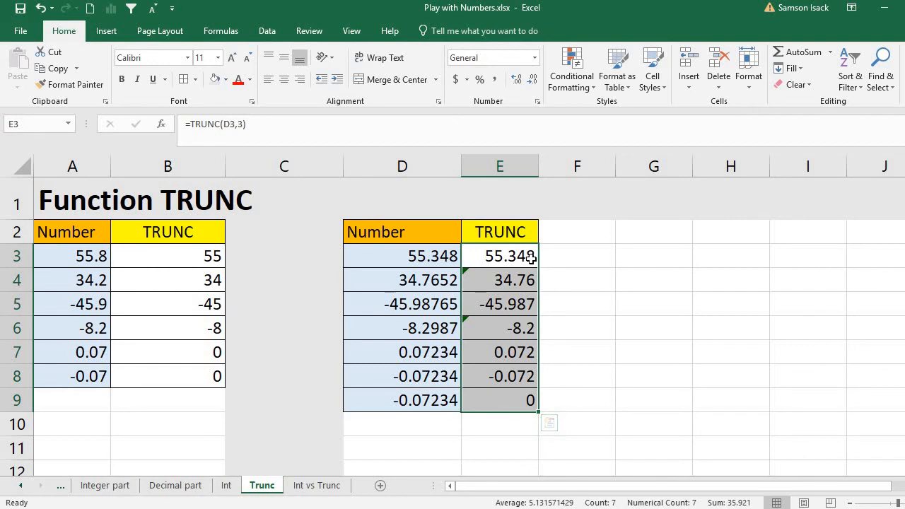
drag(525, 259, 522, 403)
Copy the Number and TRUNC table in D2:E9 and paste it with its formatting at cell G2
drag(422, 233, 500, 233)
drag(522, 309, 513, 401)
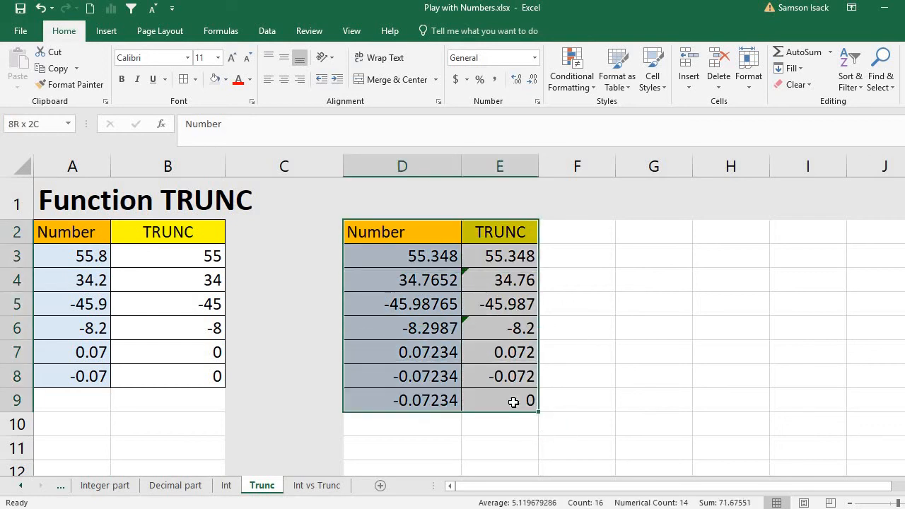
right_click(507, 346)
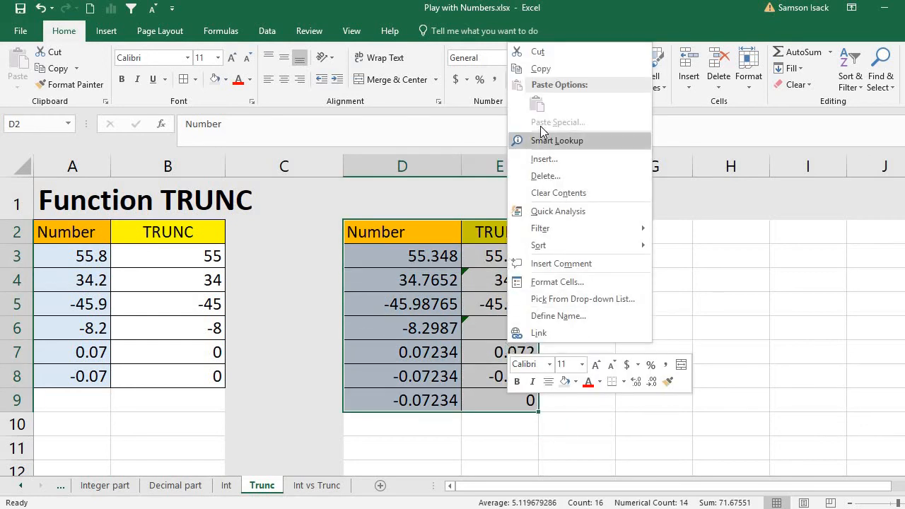
click(553, 69)
right_click(652, 235)
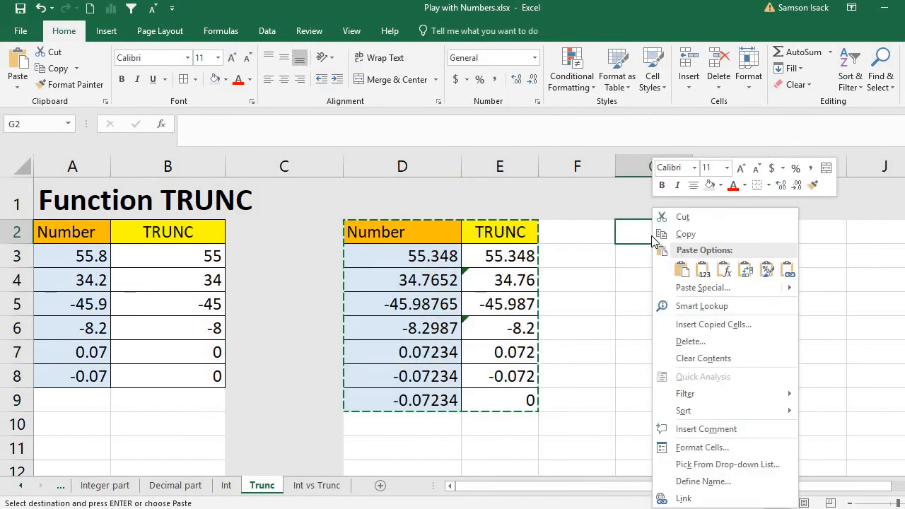
click(682, 269)
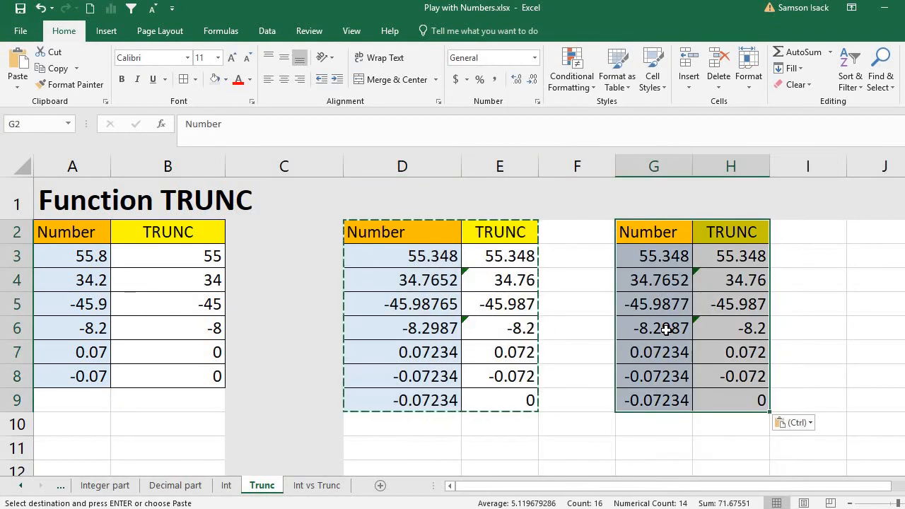
Replace the formula in cell H3 with =G3-TRUNC(G3) to extract the number's decimal part
click(722, 260)
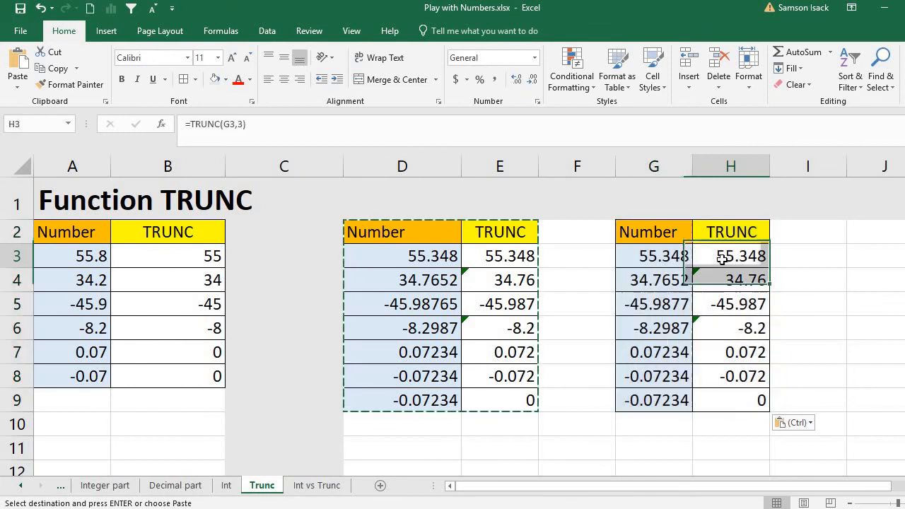
double_click(722, 260)
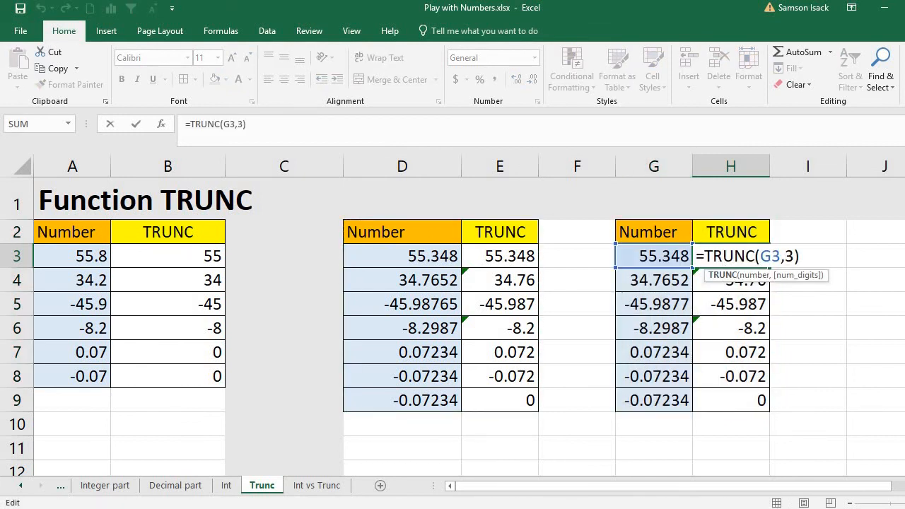
key(Escape)
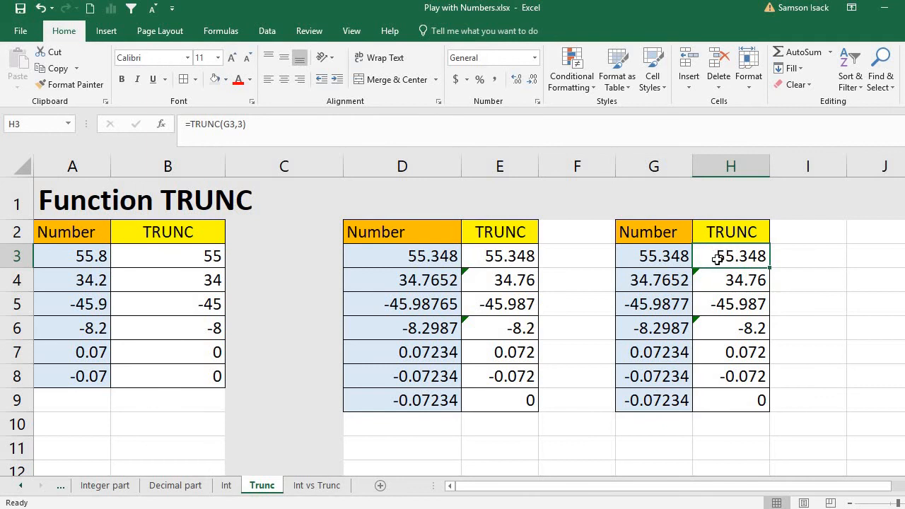
text(=)
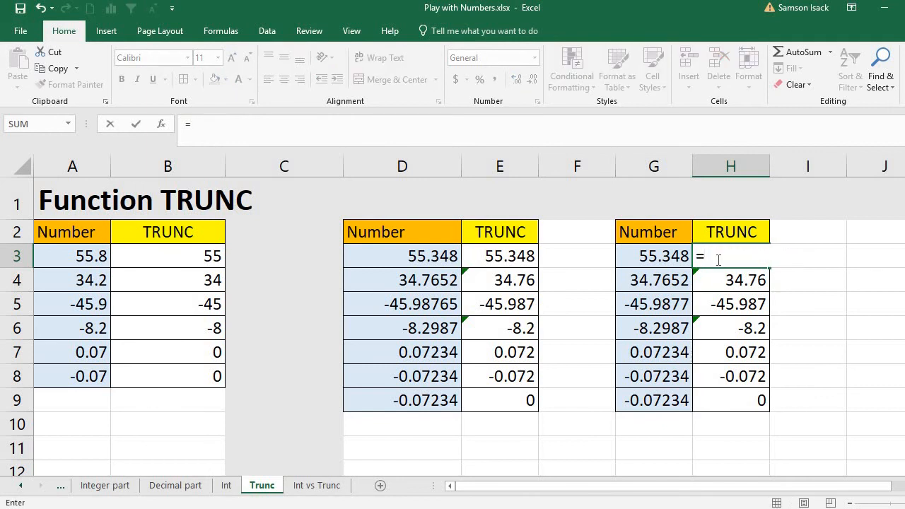
click(669, 256)
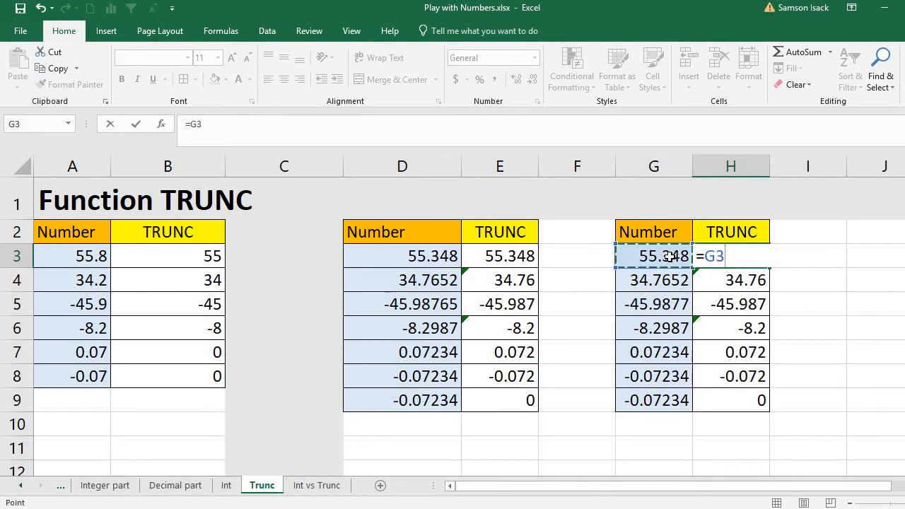
text(-TRUNC)
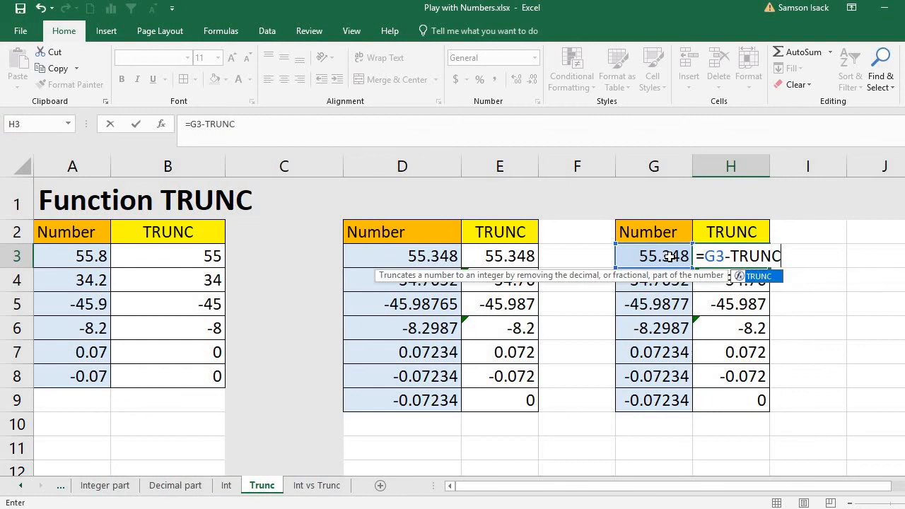
text(()
click(670, 257)
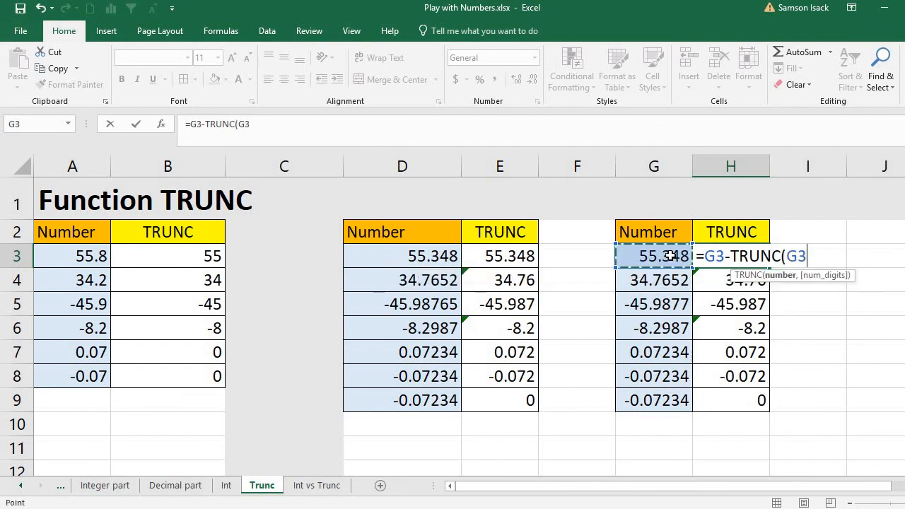
text())
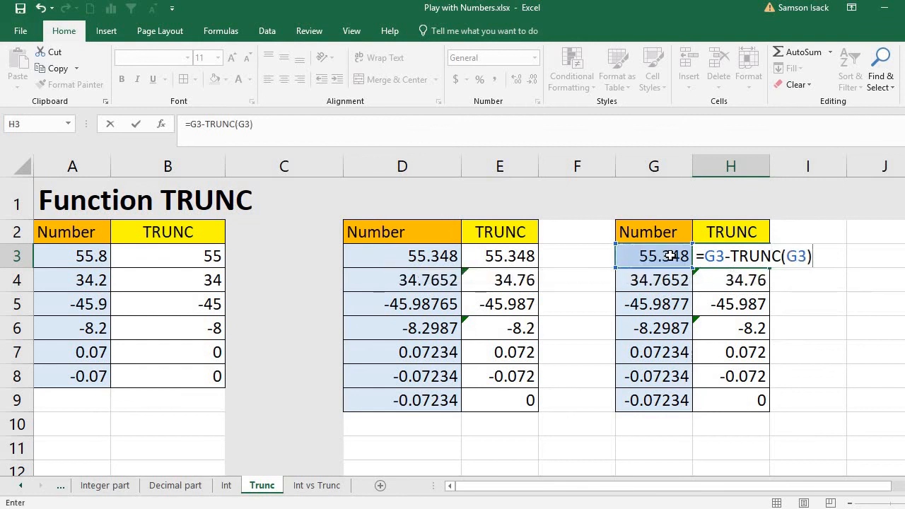
key(Return)
Copy the decimal-part formula from cell H3 down to cell H4
click(739, 259)
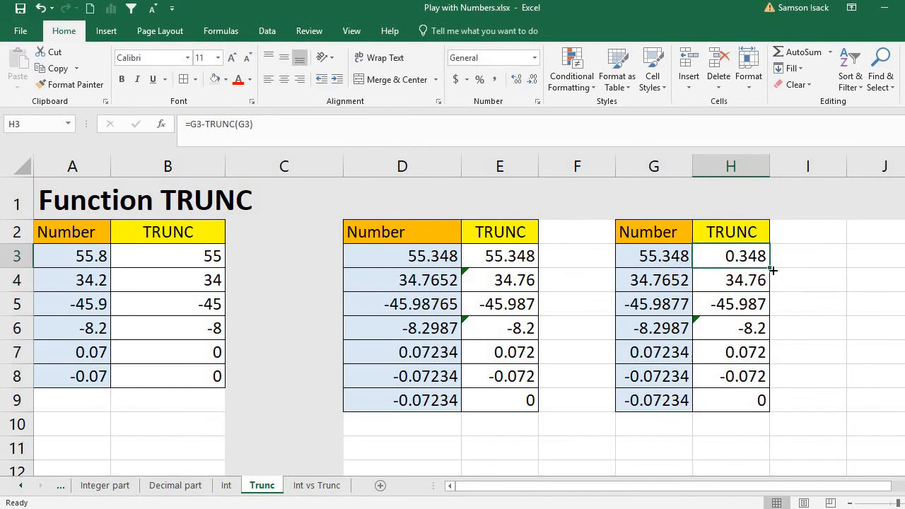
drag(772, 270, 772, 290)
Enter the formula =G4-TRUNC(G4) in cell H4 to subtract the truncated integer from the number
click(736, 282)
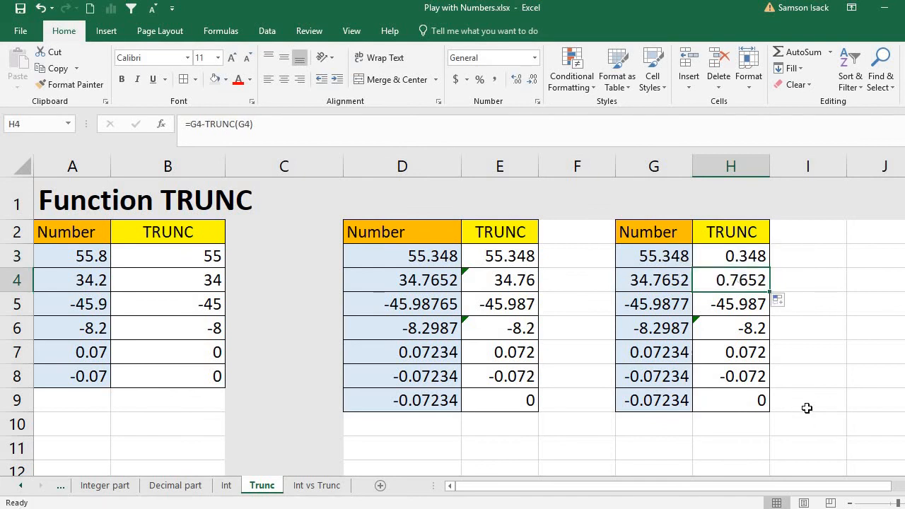
text(+)
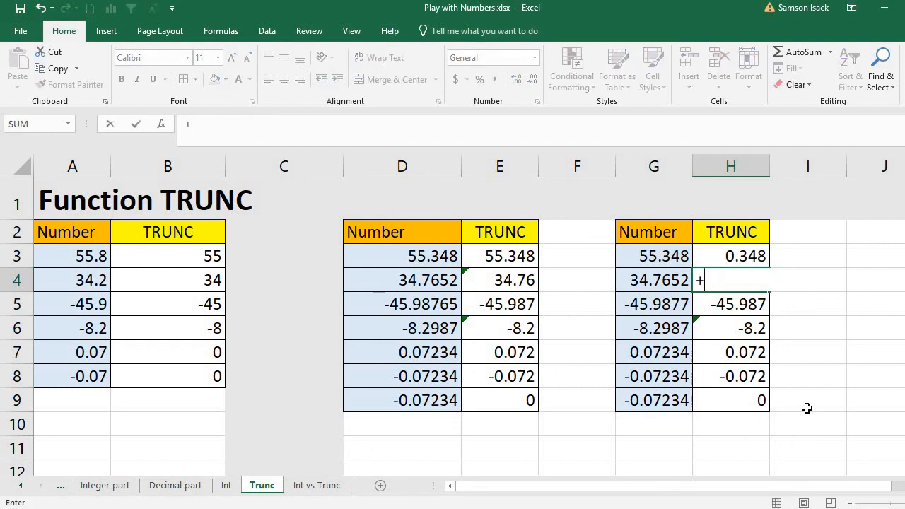
key(BackSpace)
text(-)
key(BackSpace)
text(=)
click(676, 277)
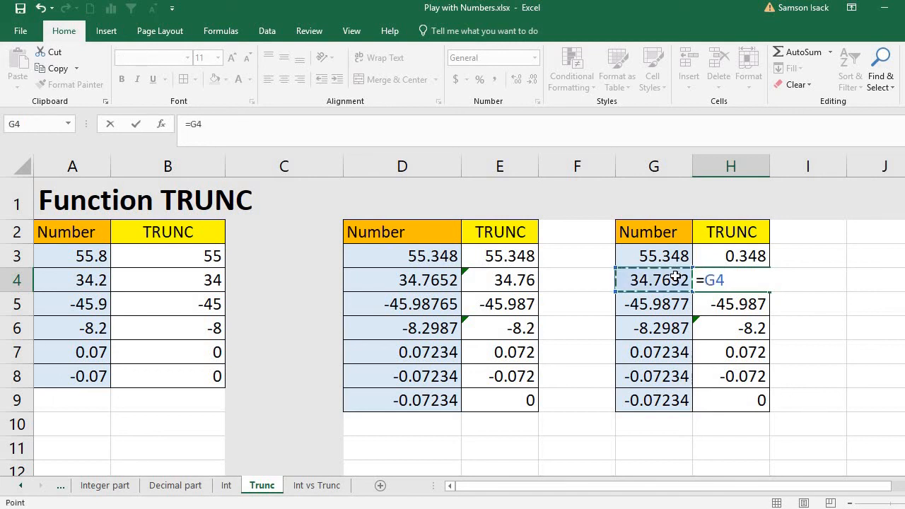
text(-)
text(TRUN)
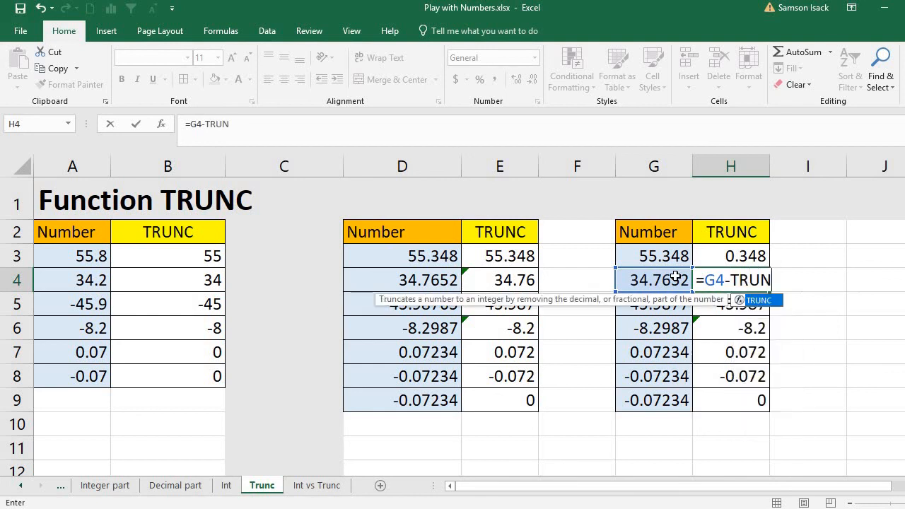
text(C()
click(675, 277)
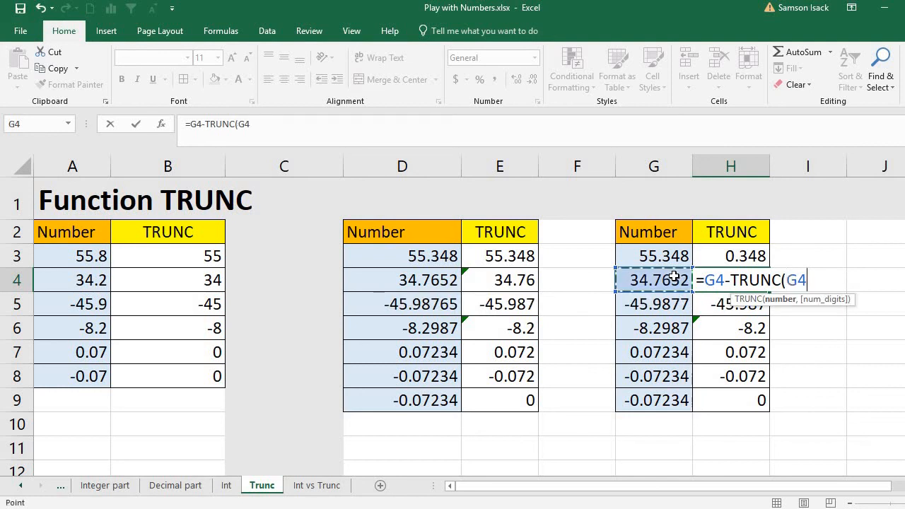
text())
key(Return)
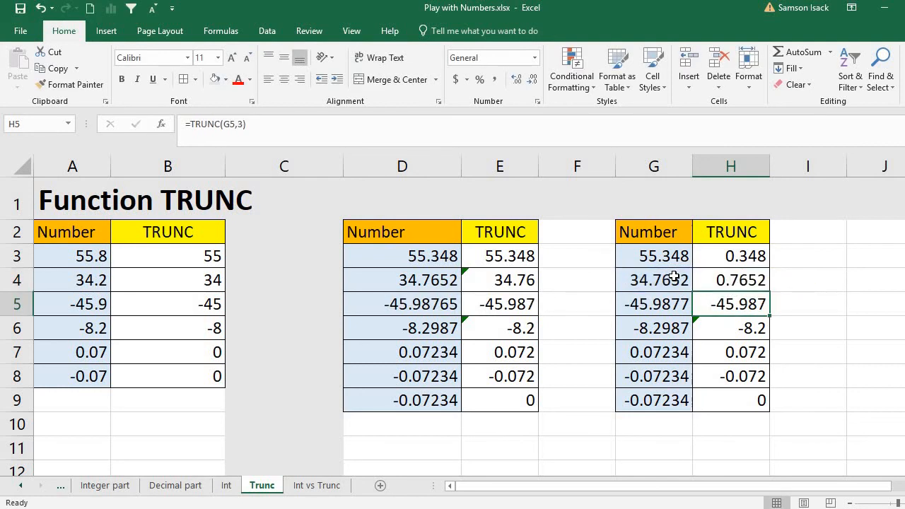
Fill the formula from H4 down through H9 and inspect the formulas in H3:H9
click(708, 280)
drag(771, 292, 771, 403)
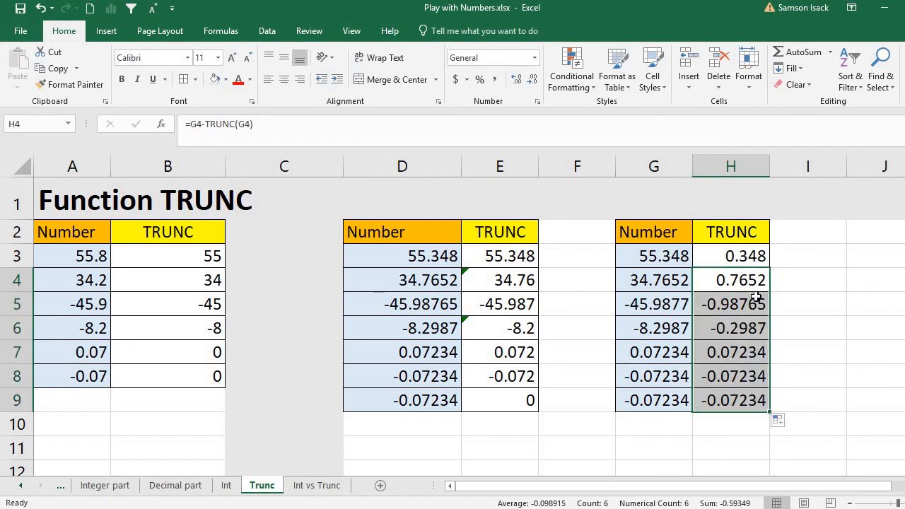
click(743, 401)
click(739, 376)
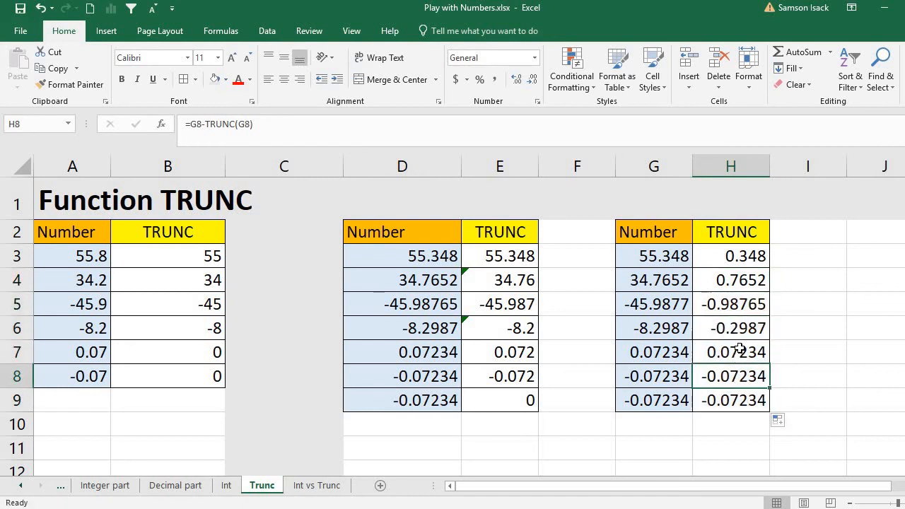
click(739, 352)
click(739, 328)
click(739, 304)
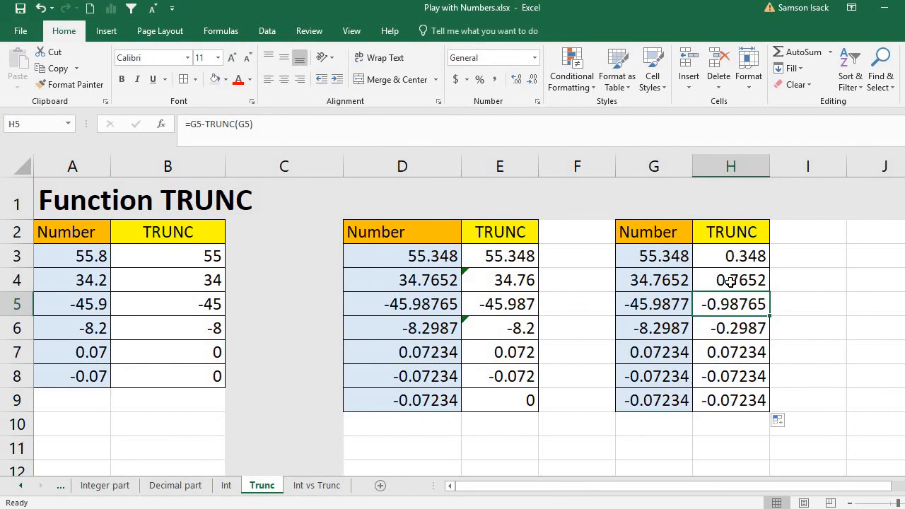
click(735, 280)
click(738, 256)
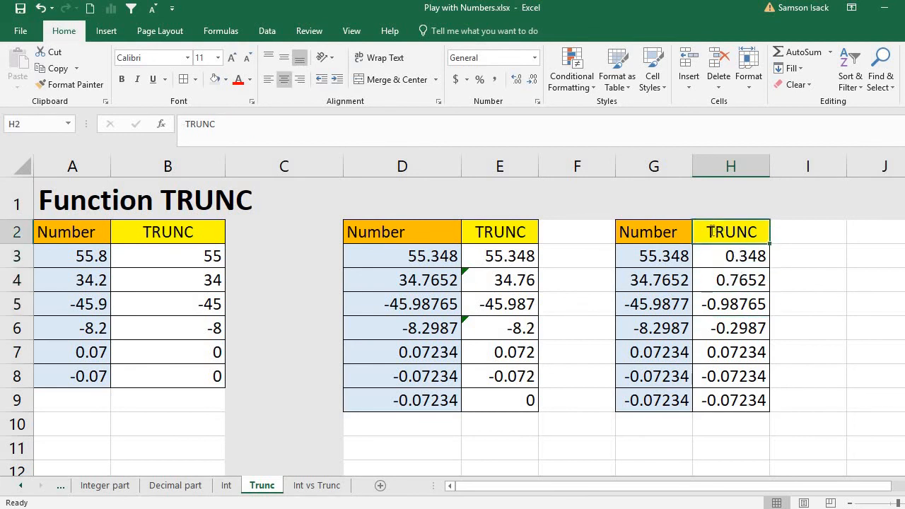
Change the header in cell H2 to Decimal TRUNC, with Decimal on its own line above TRUNC
double_click(714, 232)
text(Dec)
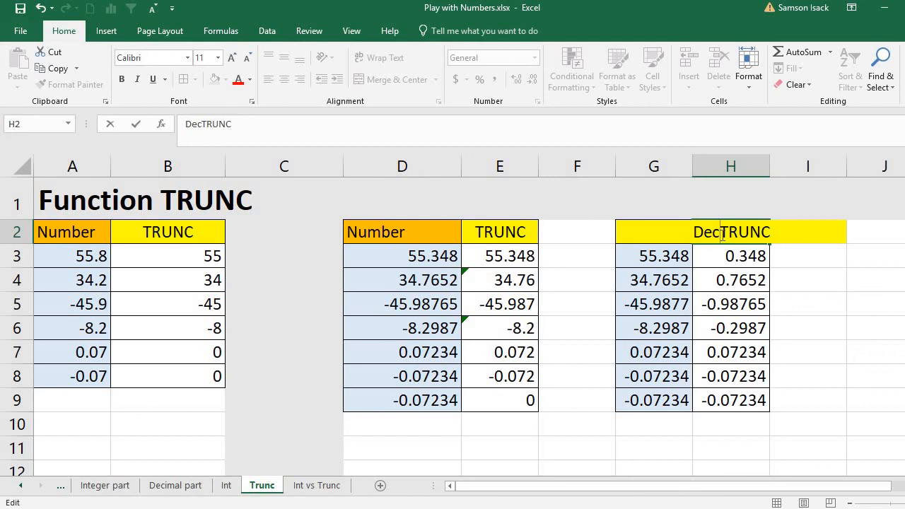
text(imal)
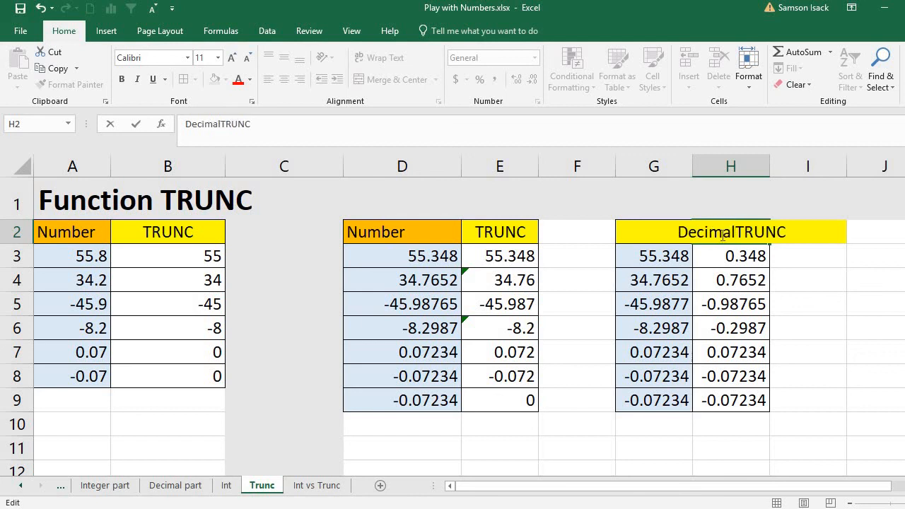
key(alt+Return)
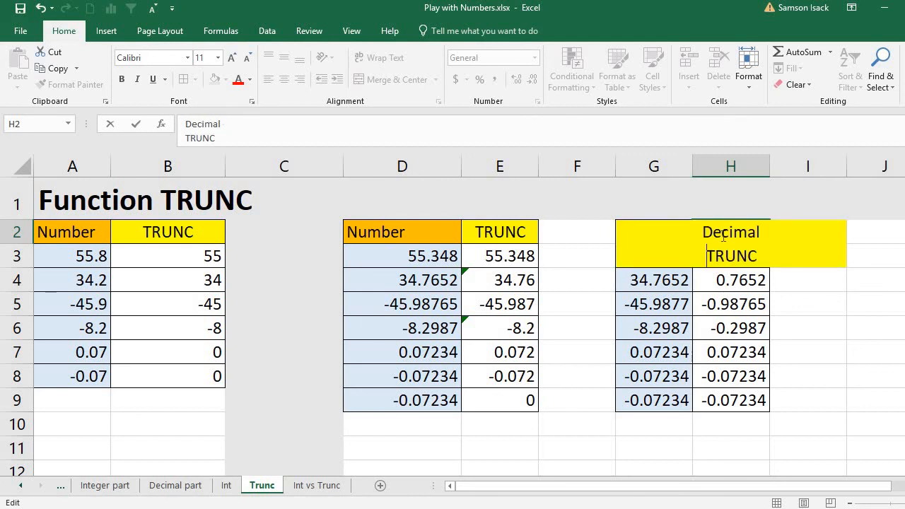
key(Return)
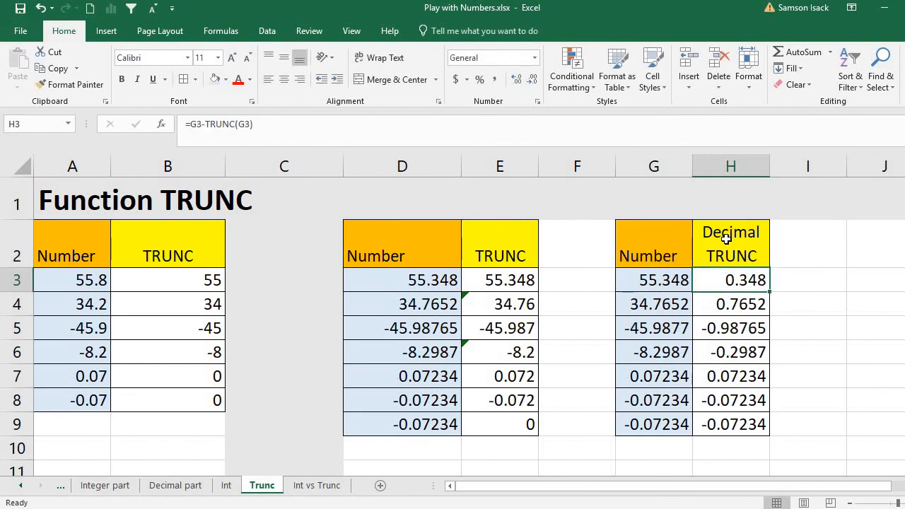
click(726, 239)
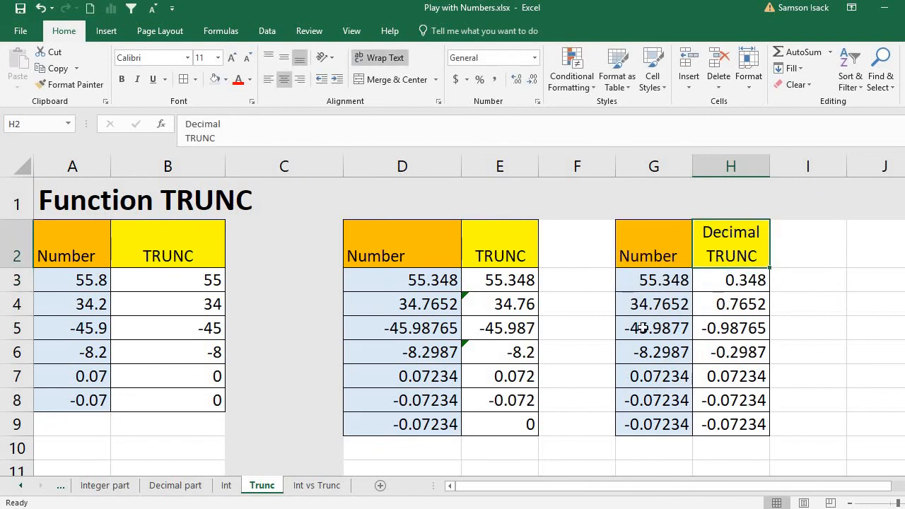
Change the header in cell B2 to INTEGER TRUNC, with INTEGER on its own line above TRUNC
double_click(142, 255)
text(INTEGER)
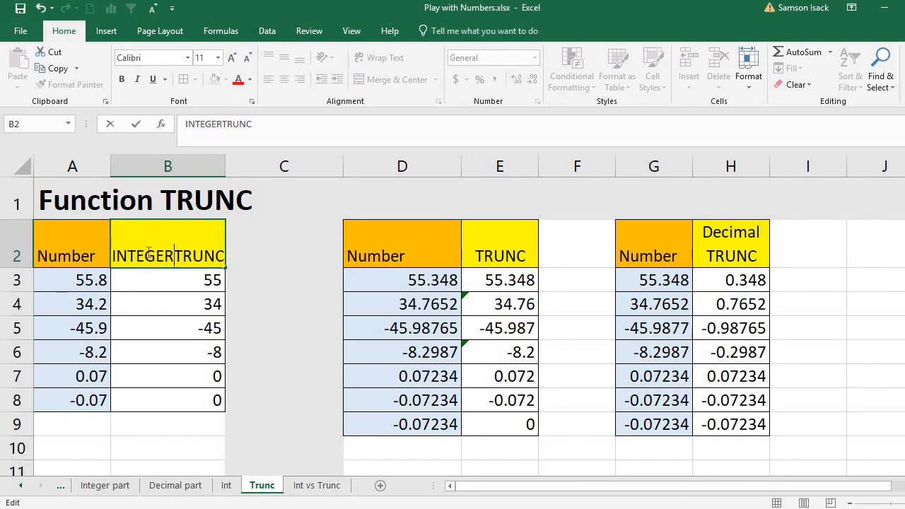
key(alt+Return)
key(Return)
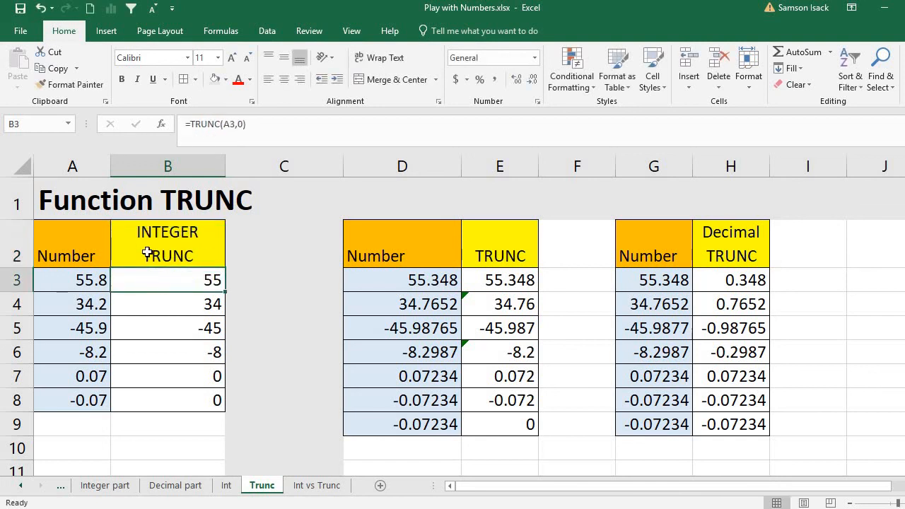
Select the TRUNC header in cell E2 of the middle table
click(505, 250)
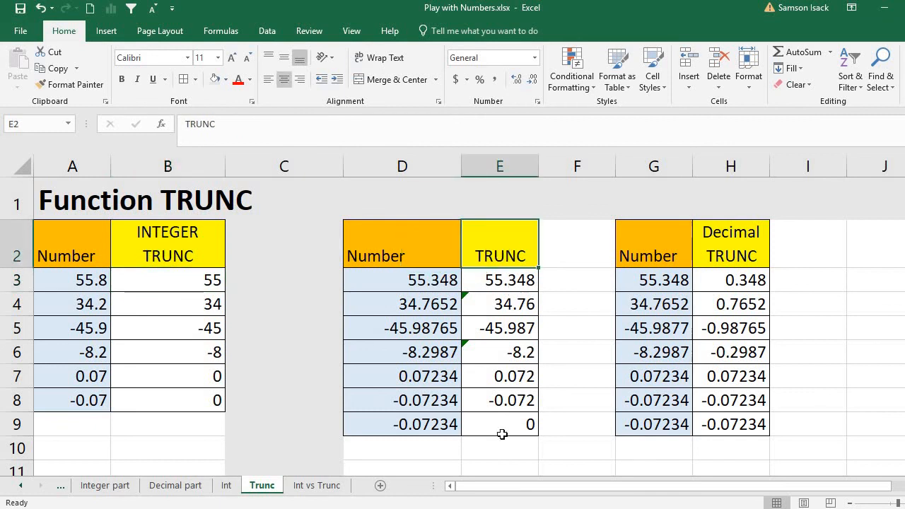